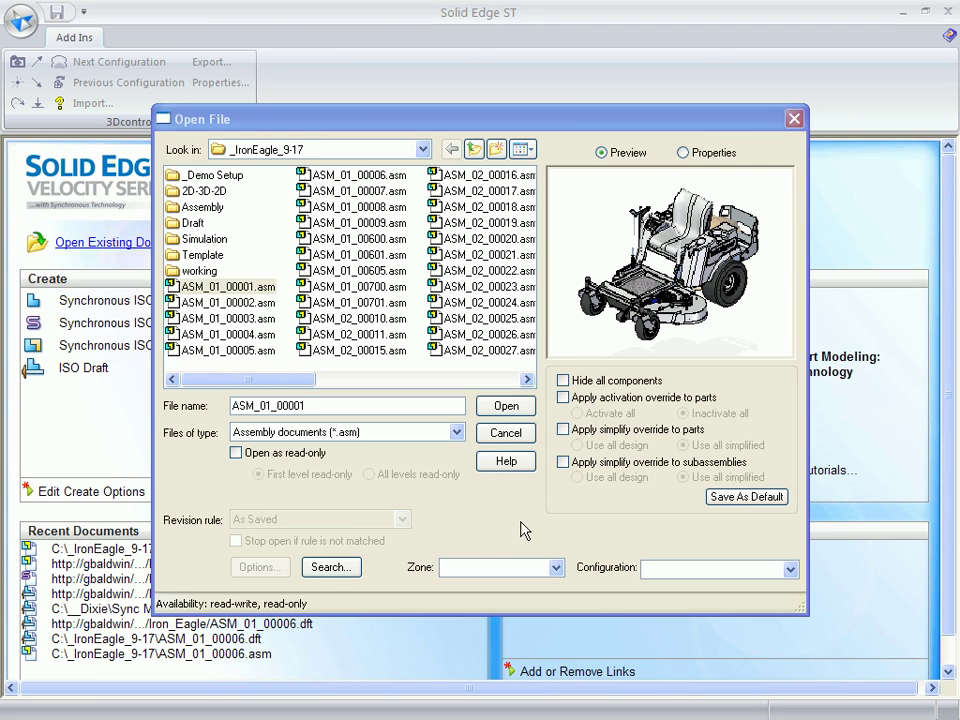
Open the ASM_01_00001.asm riding-mower assembly.
drag(453, 125, 441, 112)
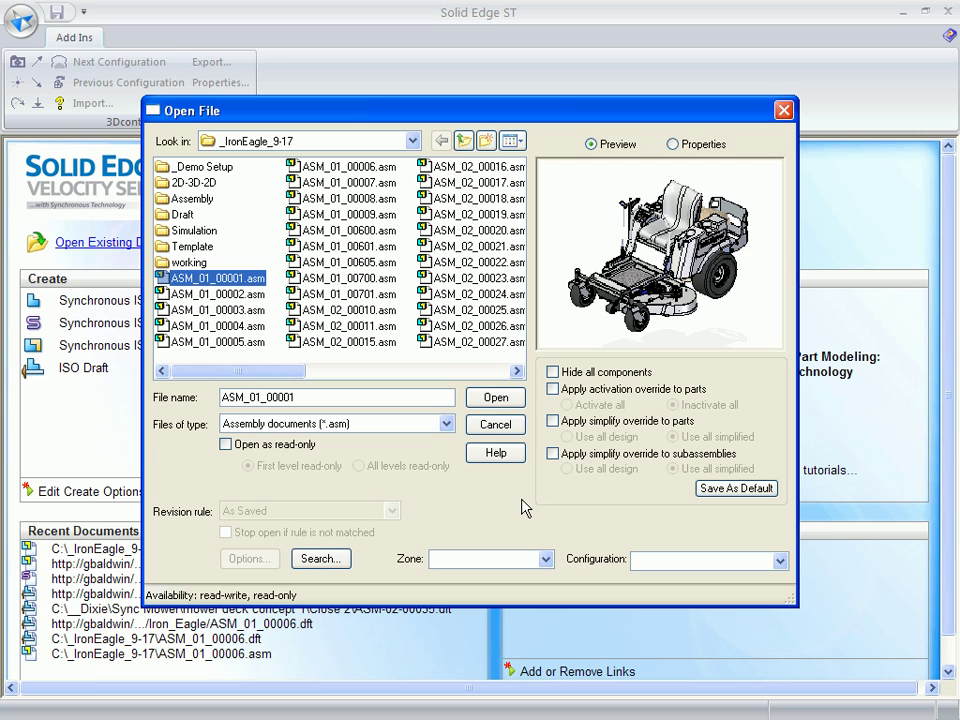
click(494, 399)
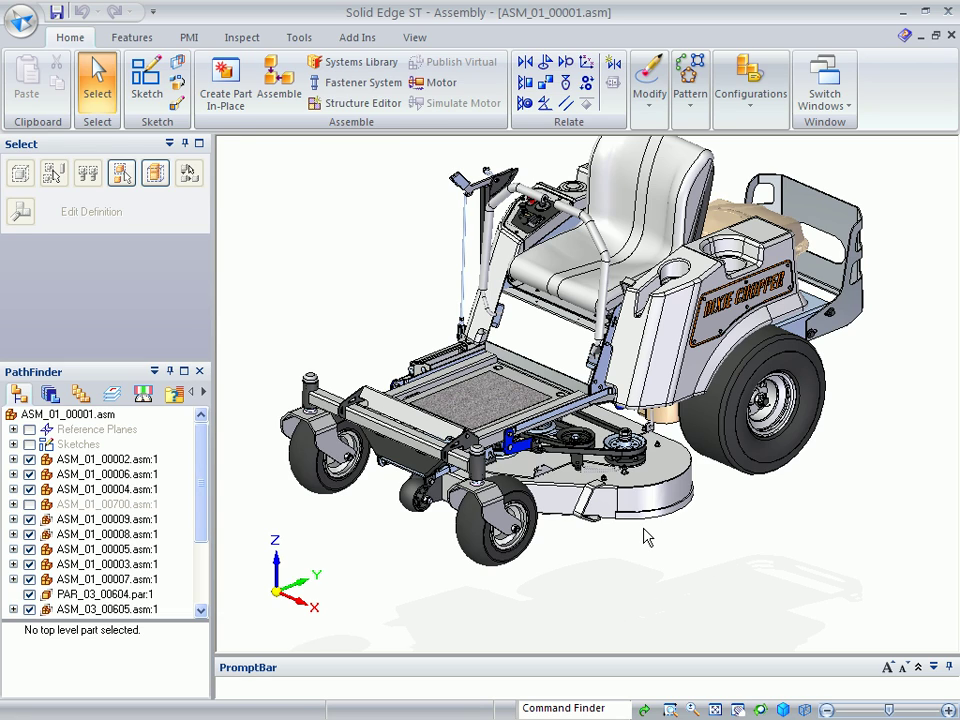
mouse_move(88, 508)
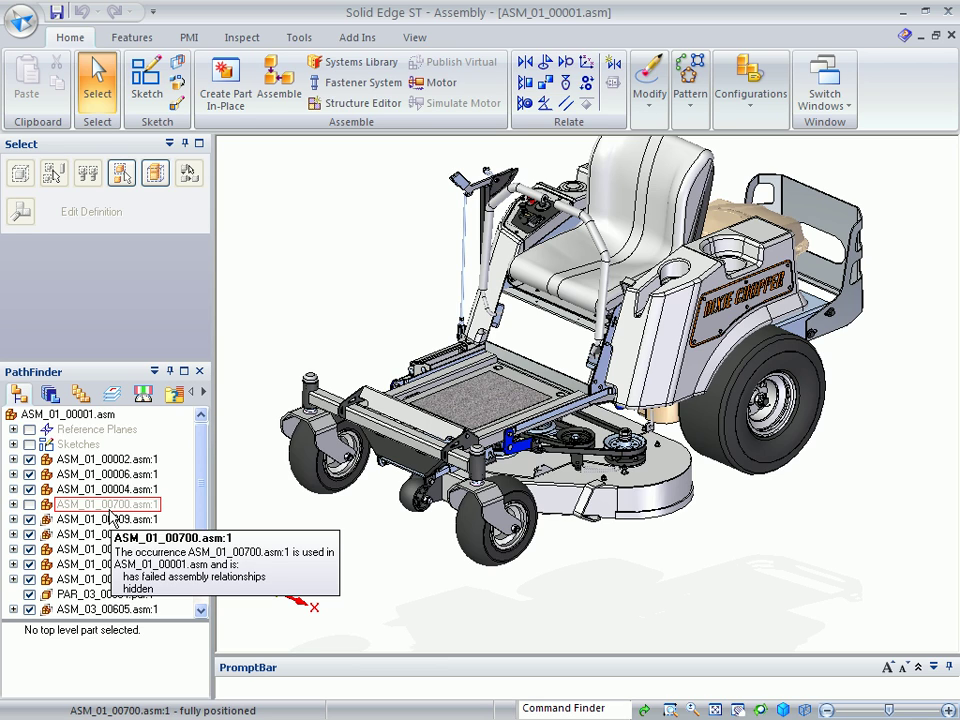
Open the ASM_01_00700 deck subassembly on its own and apply the 01-Assembly Start configuration.
right_click(112, 508)
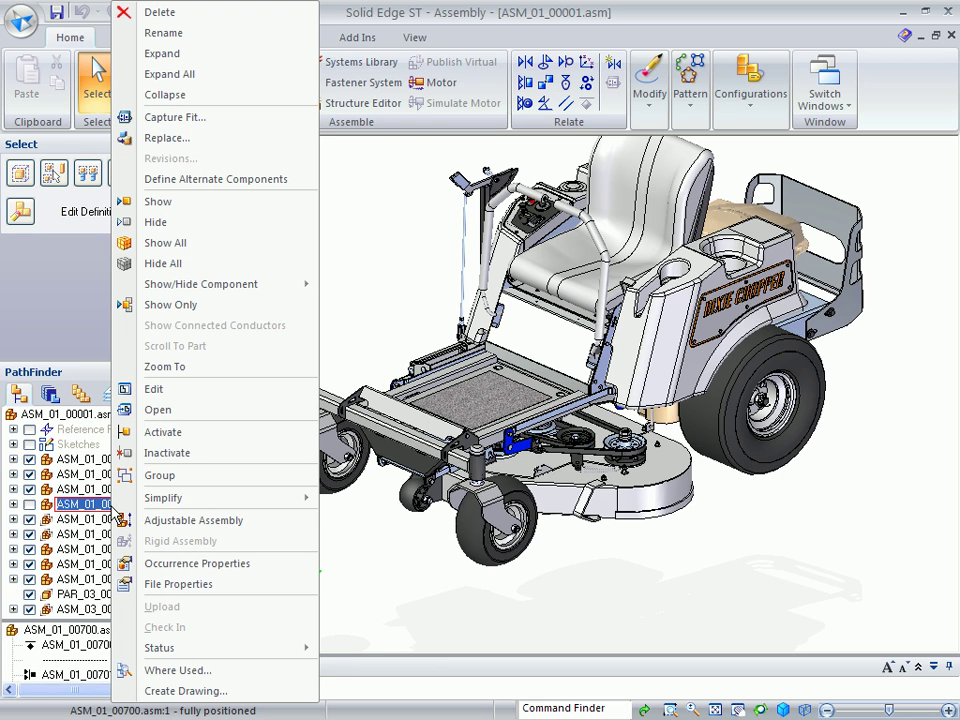
click(171, 413)
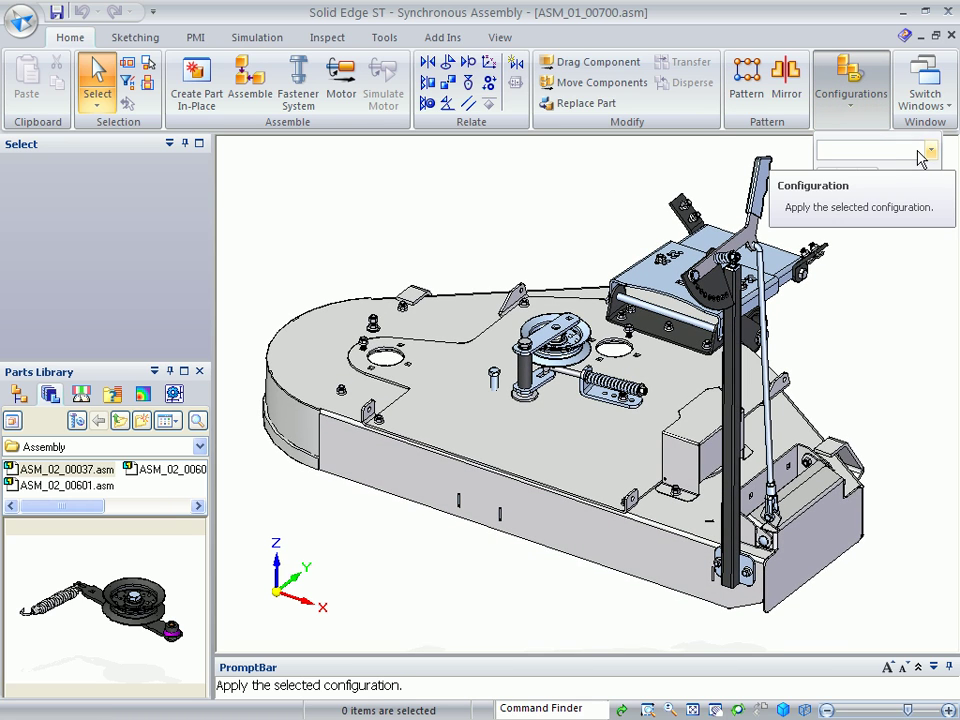
click(929, 149)
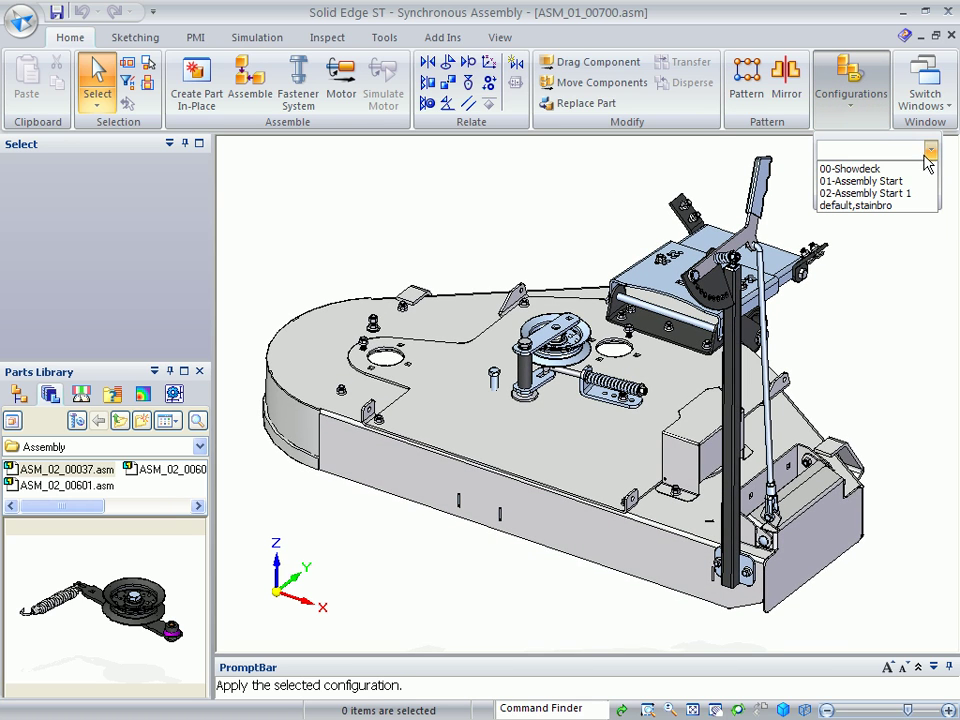
click(872, 182)
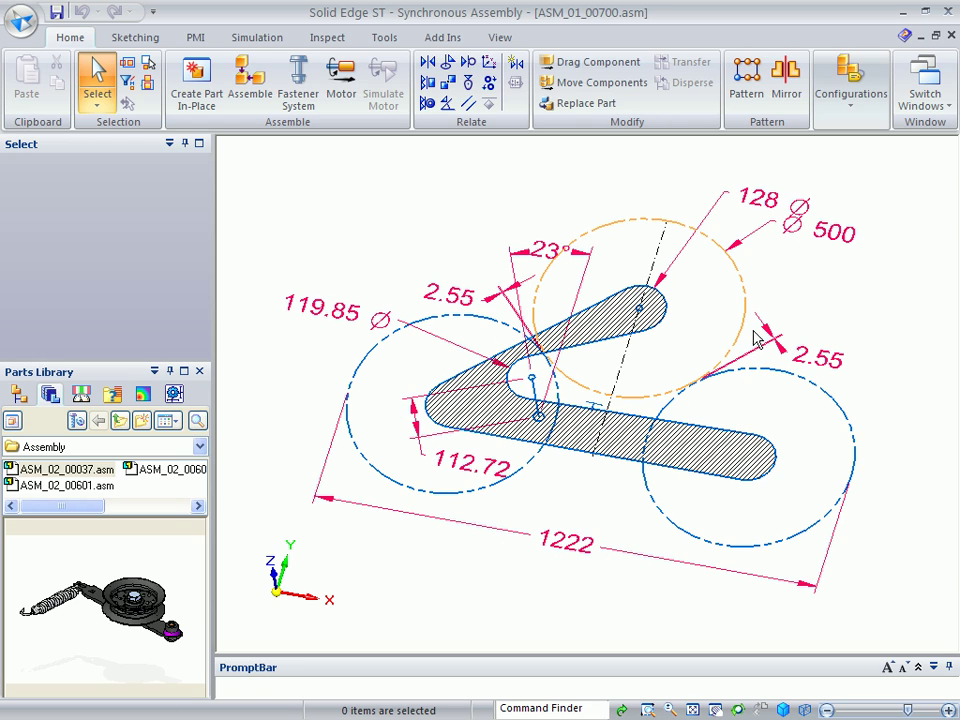
Apply the 02-Assembly Start 1 configuration and show the Assembly folder in Parts Library.
click(851, 108)
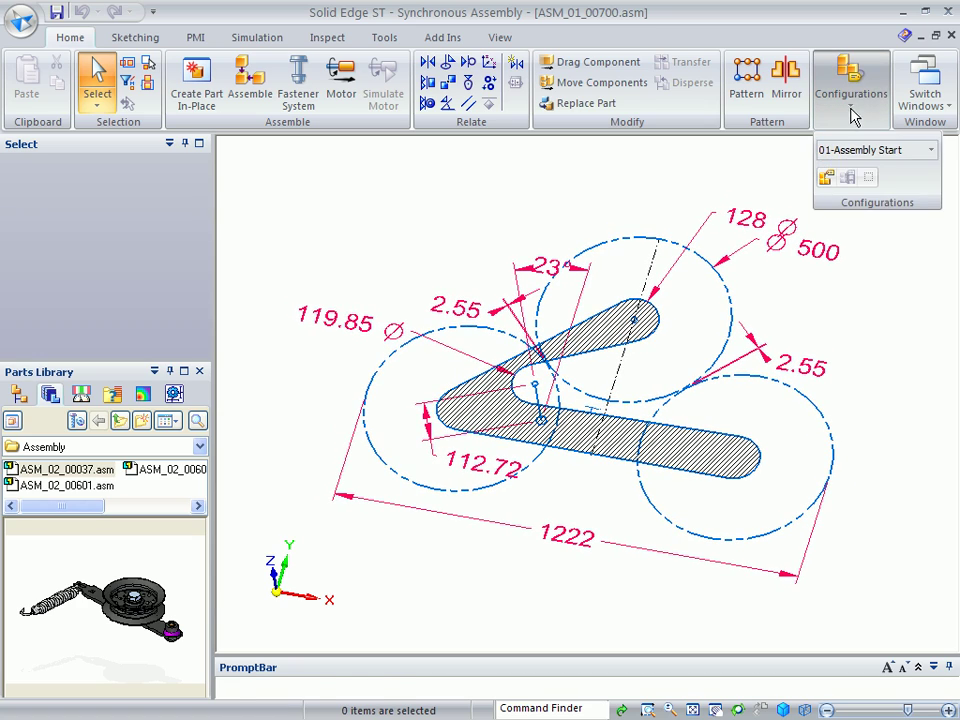
click(880, 150)
click(851, 193)
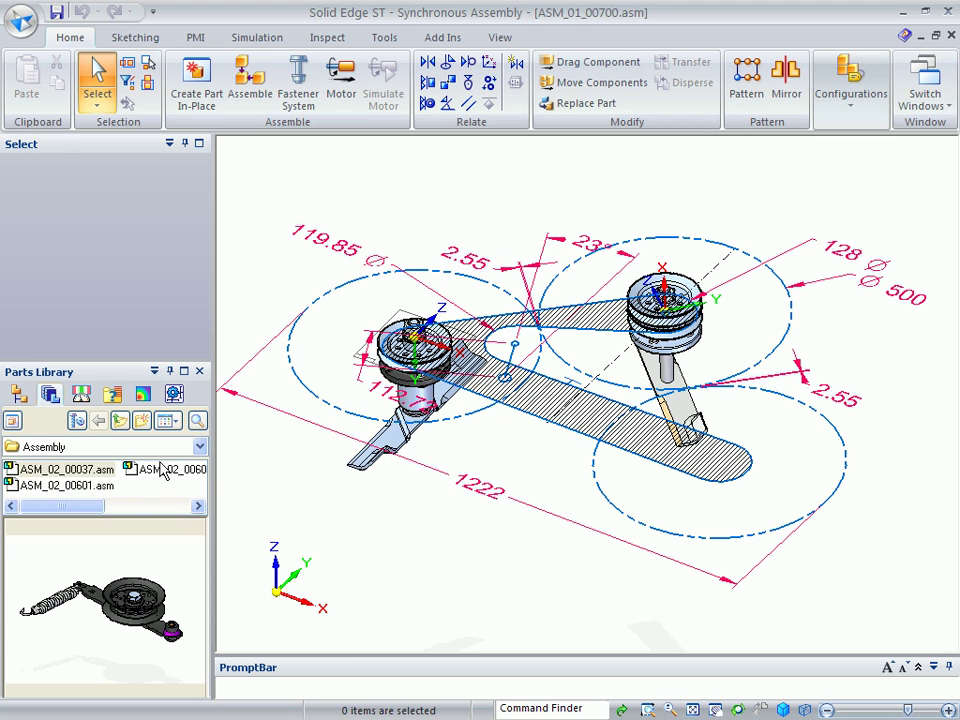
click(200, 447)
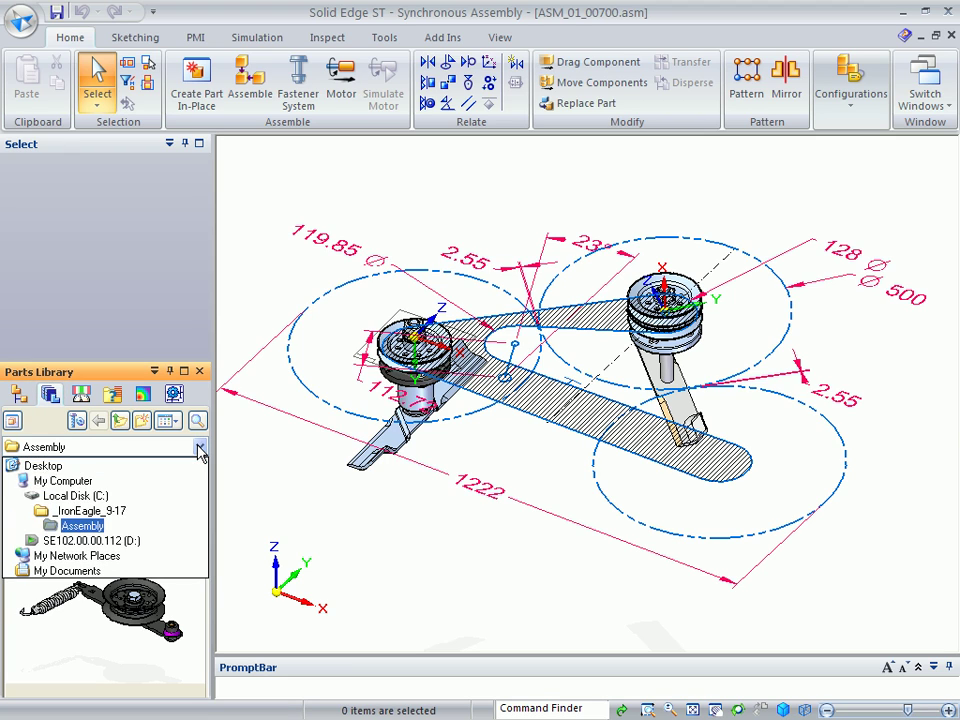
click(80, 527)
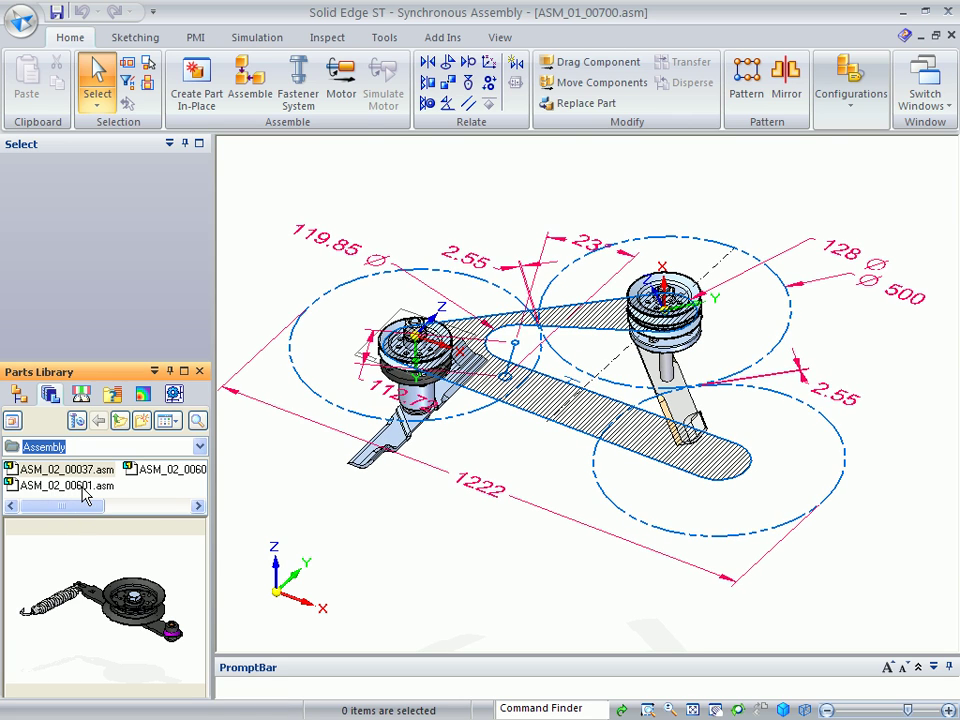
Place ASM_02_00601 axially on the lower-right circle, planar-aligned with the left spindle; bring in ASM_02_00037.
drag(84, 495, 480, 556)
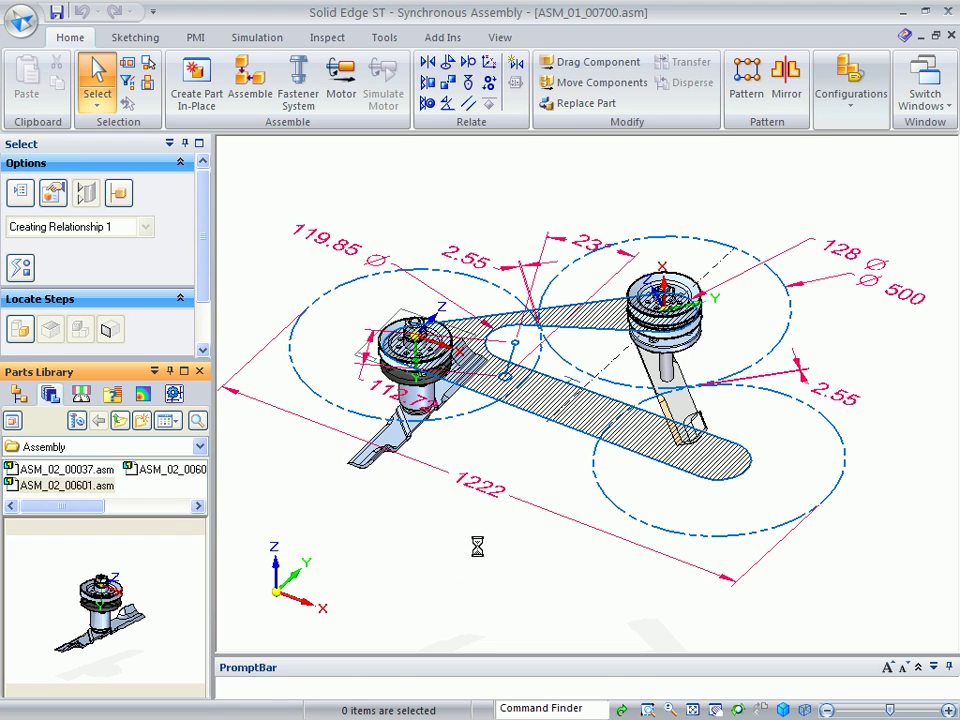
click(614, 509)
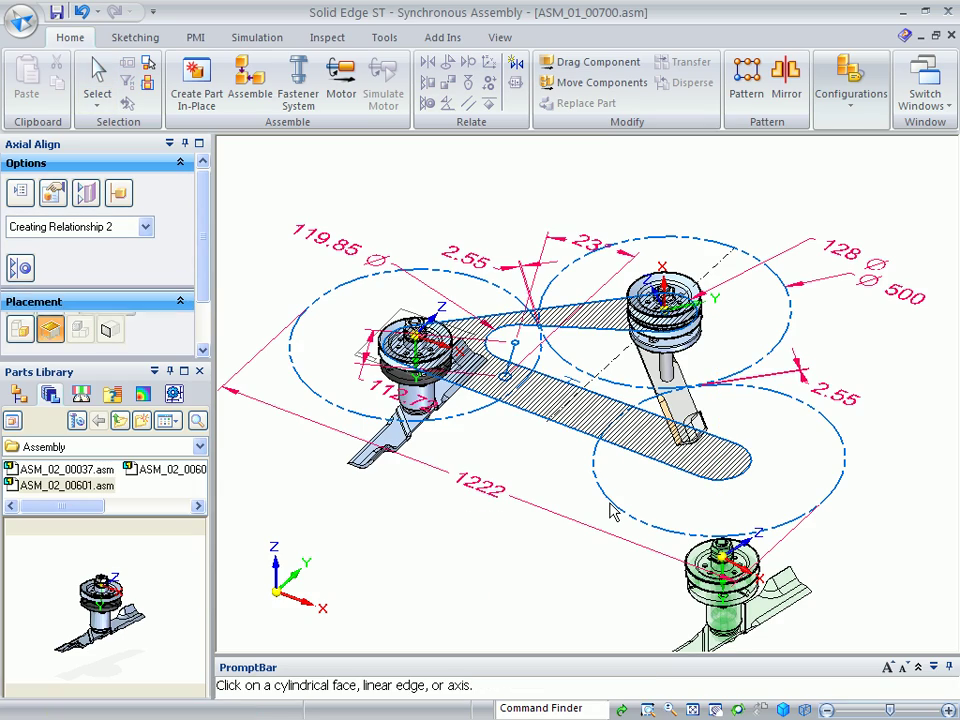
click(20, 268)
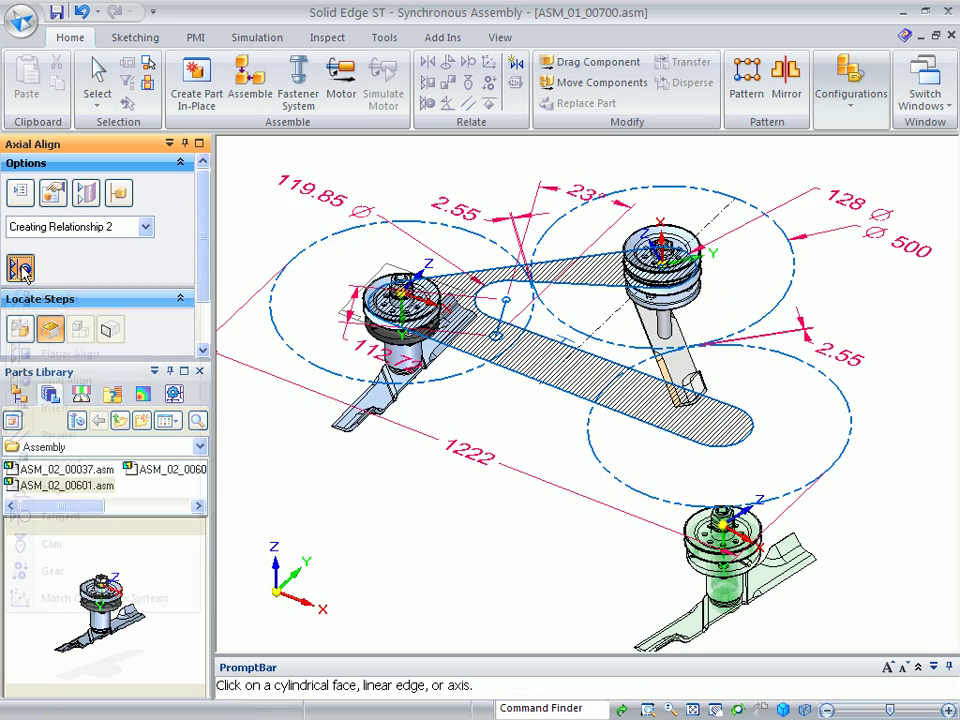
click(48, 356)
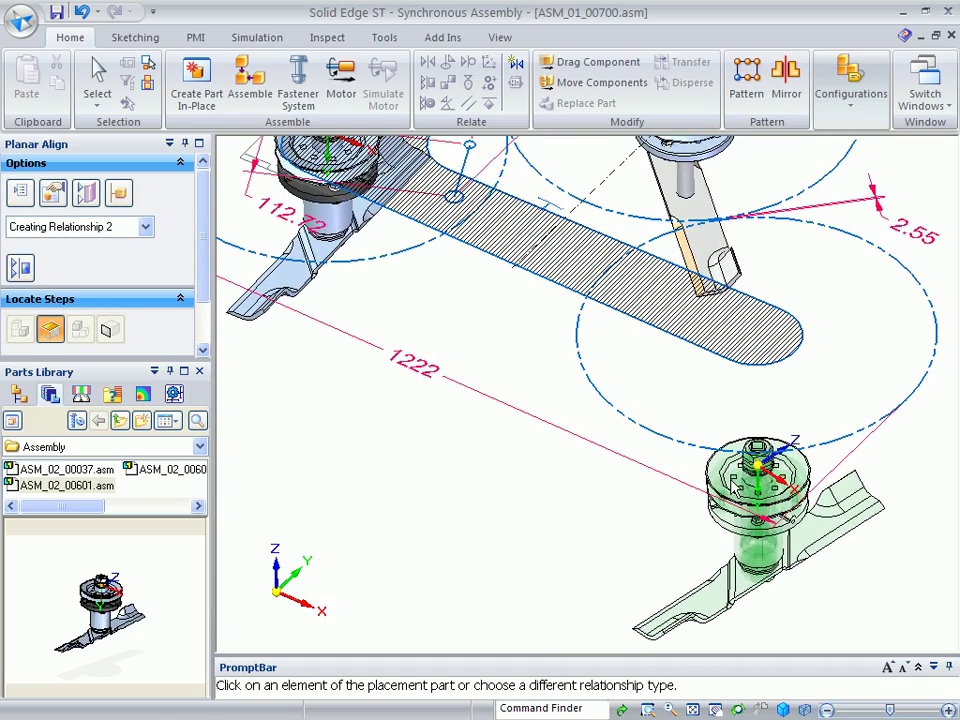
click(735, 487)
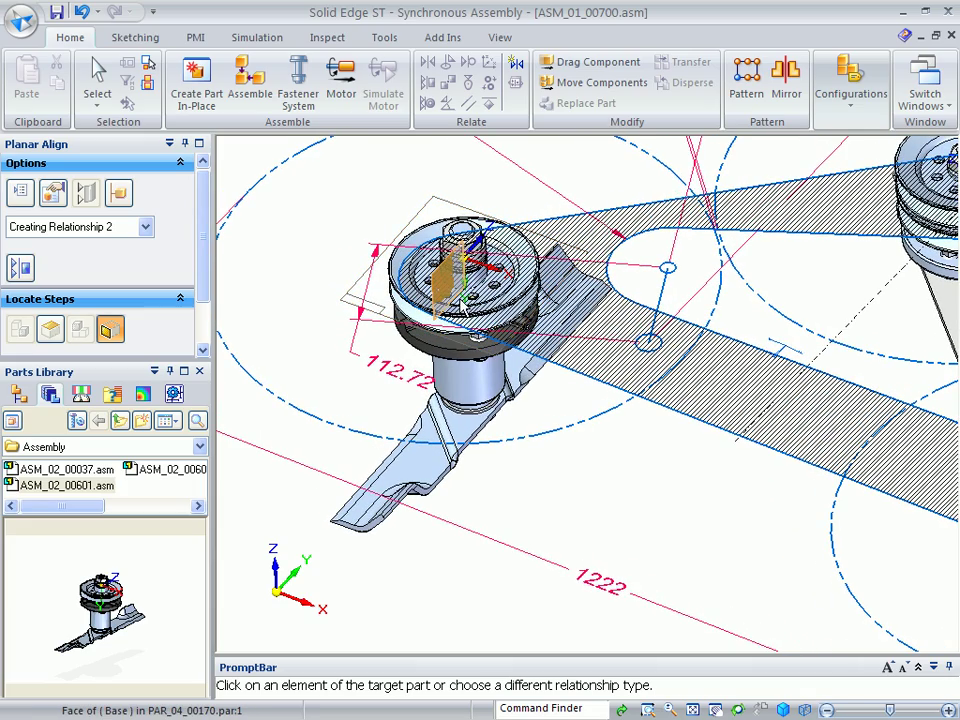
click(465, 303)
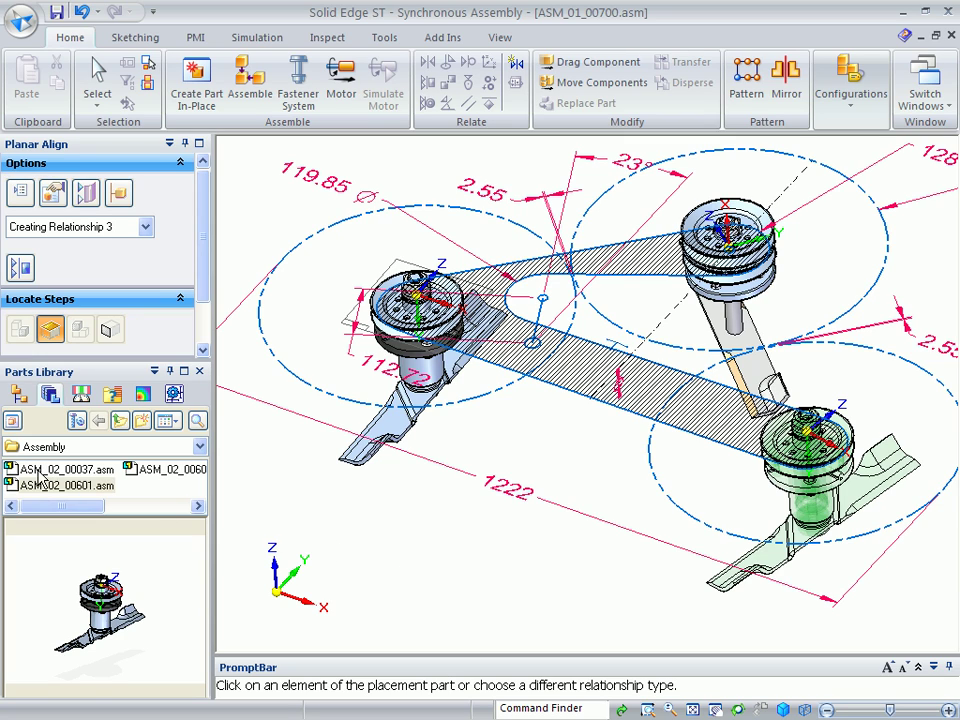
drag(47, 474, 326, 531)
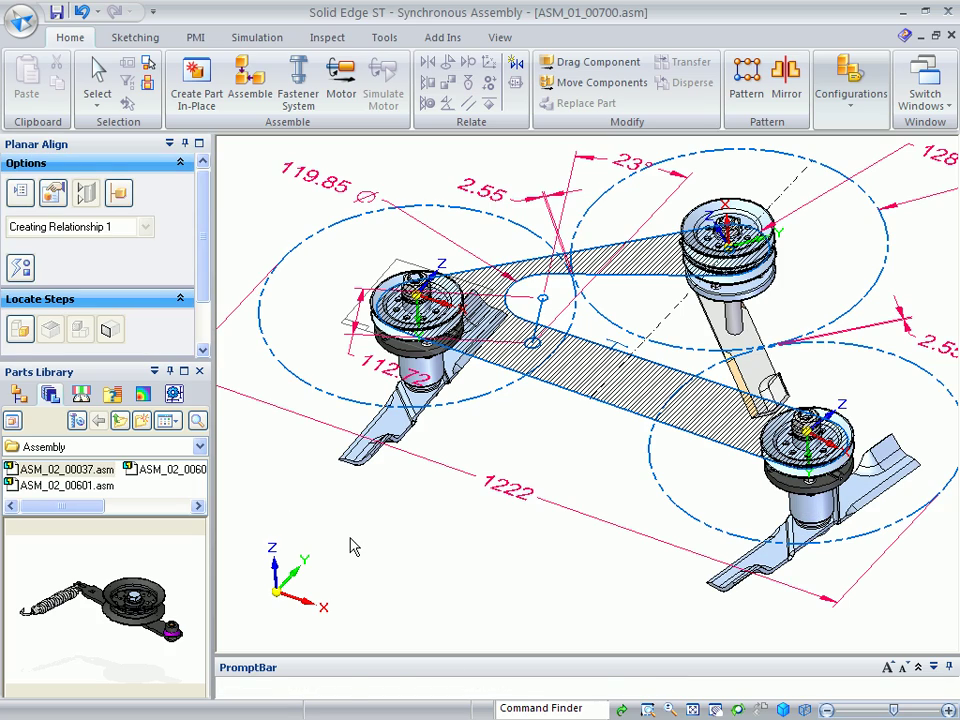
Align the ASM_02_00037 idler pulley axially to its sketch point and planar with the left pulley face.
scroll(450, 578, up, 3)
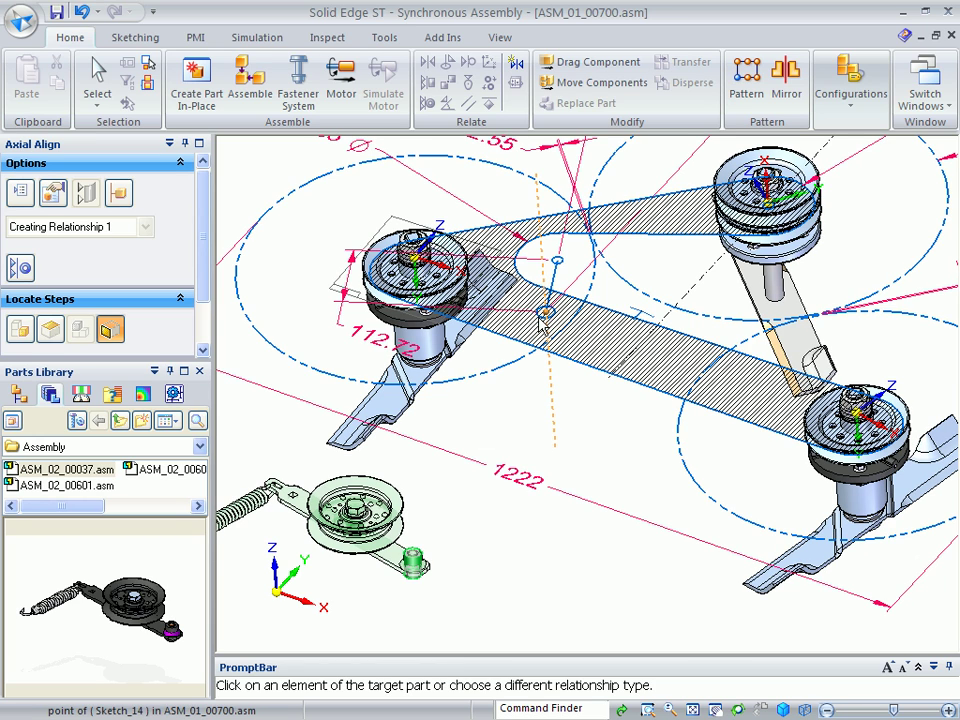
click(543, 316)
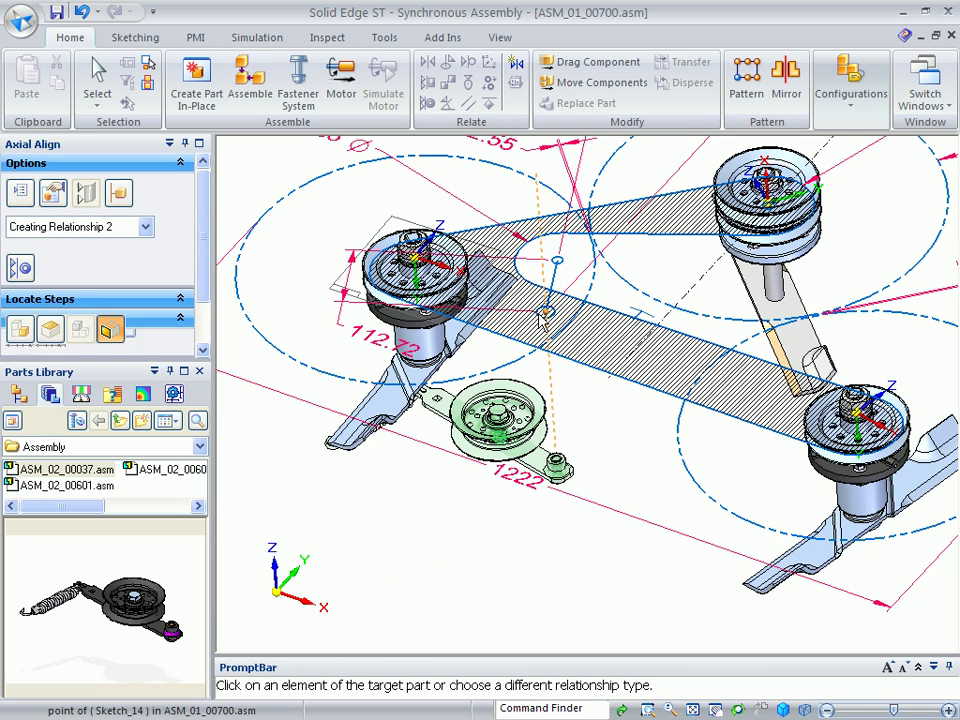
click(558, 264)
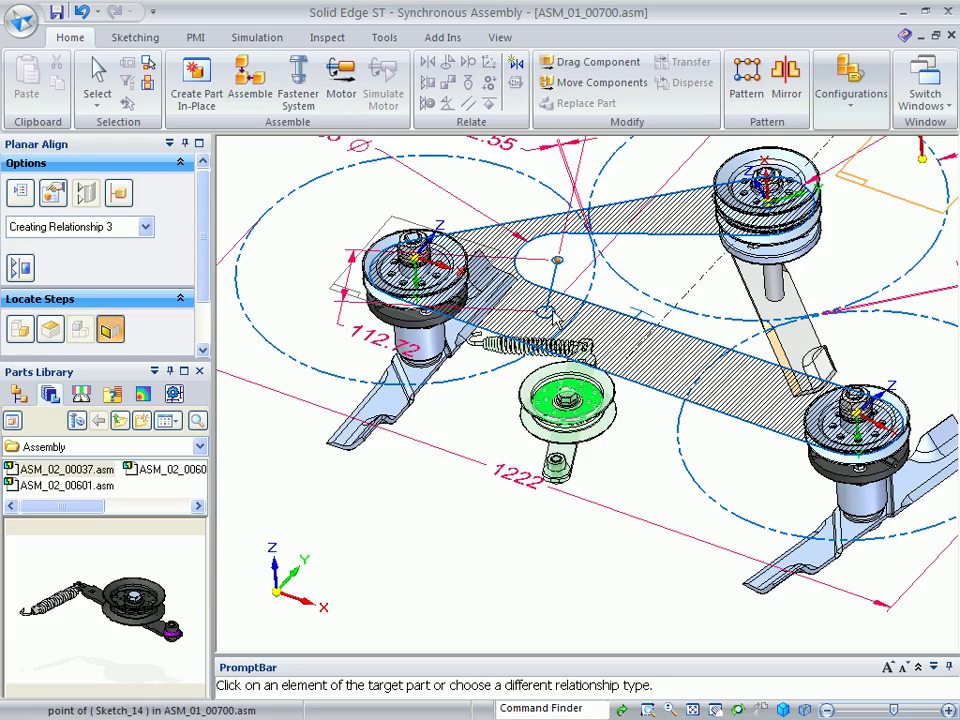
scroll(464, 375, up, 2)
scroll(464, 375, up, 1)
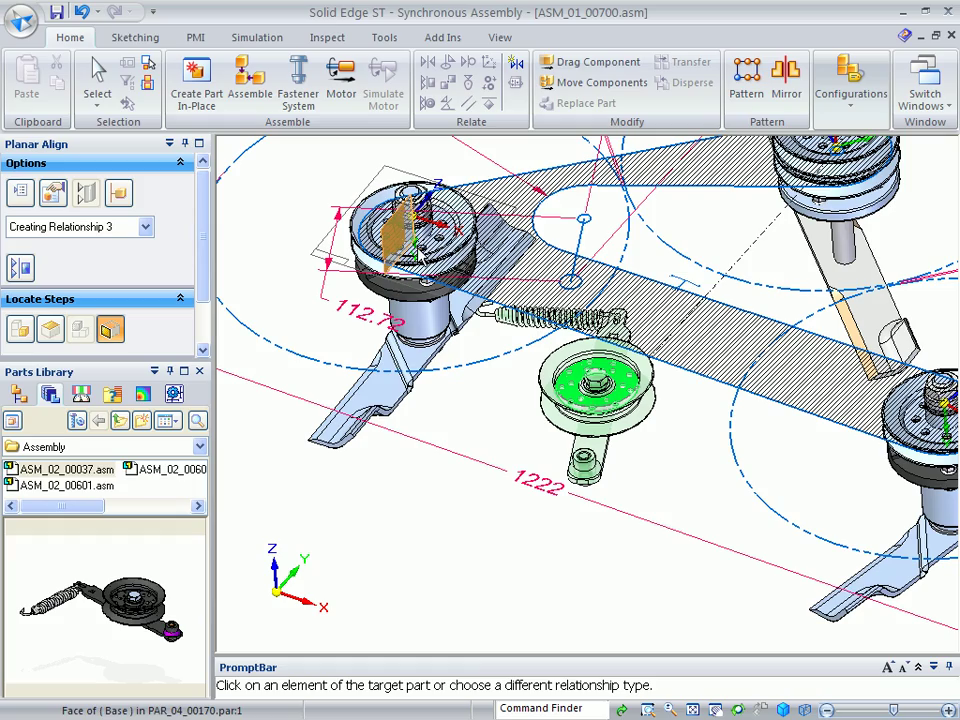
click(420, 258)
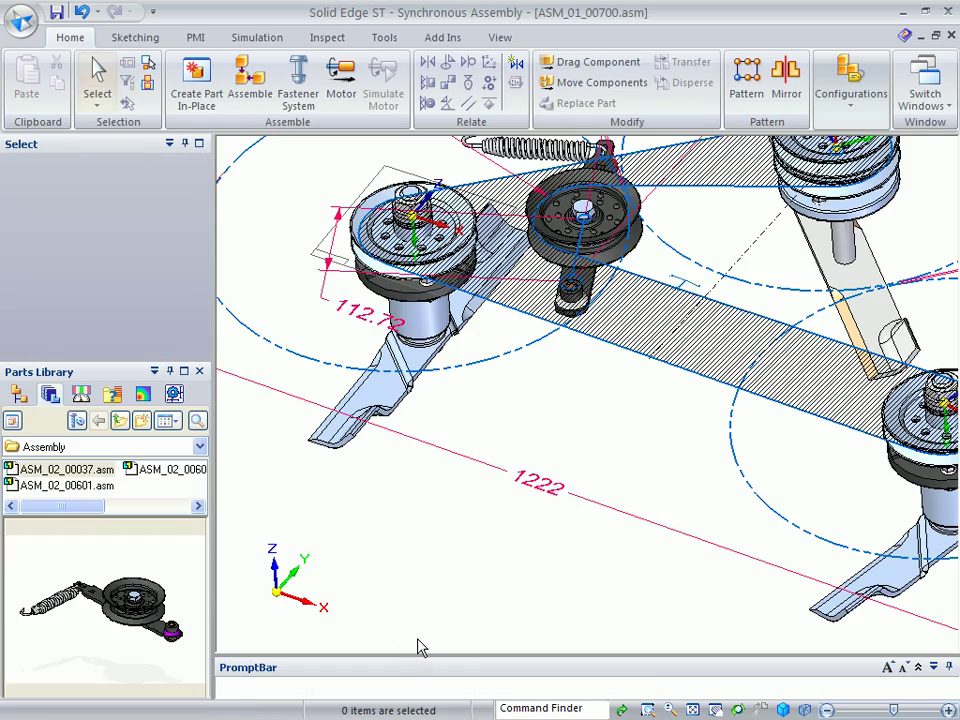
scroll(437, 649, down, 3)
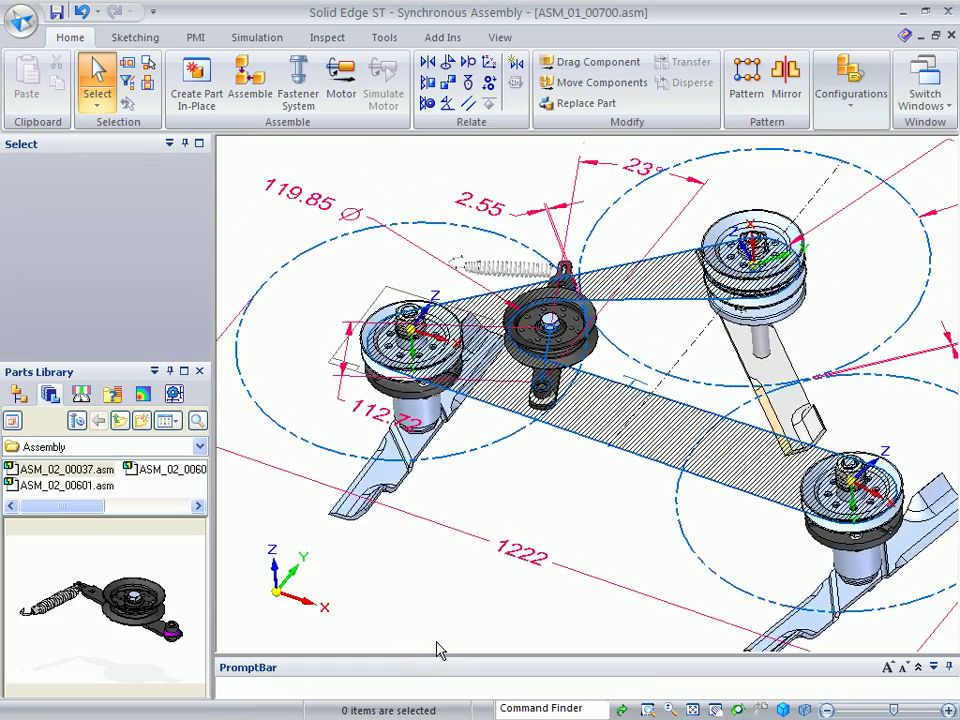
scroll(437, 649, down, 3)
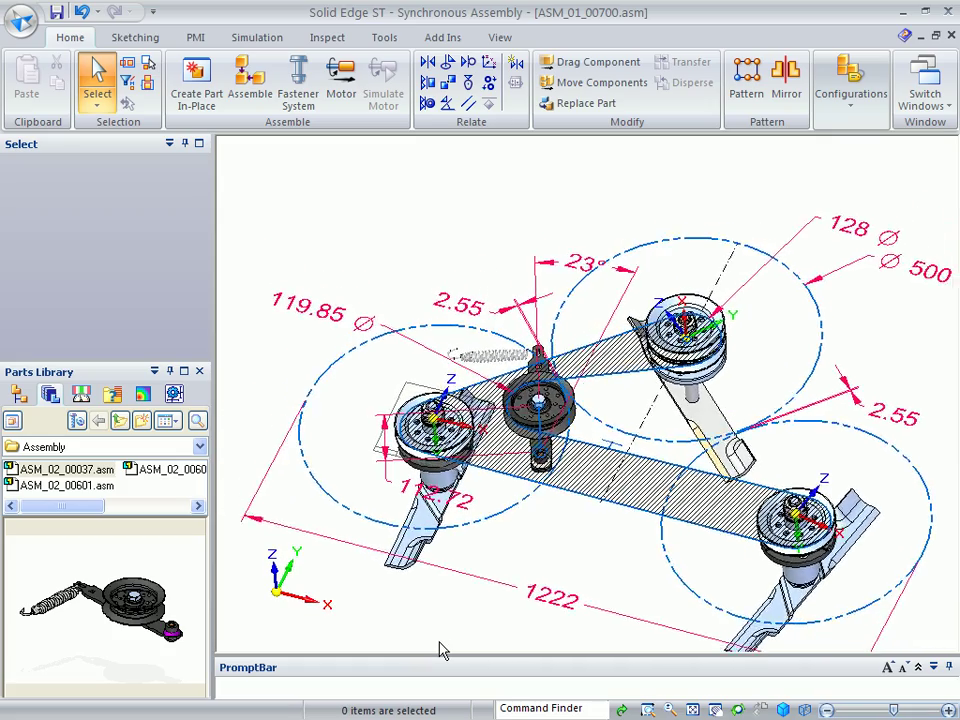
scroll(440, 650, down, 3)
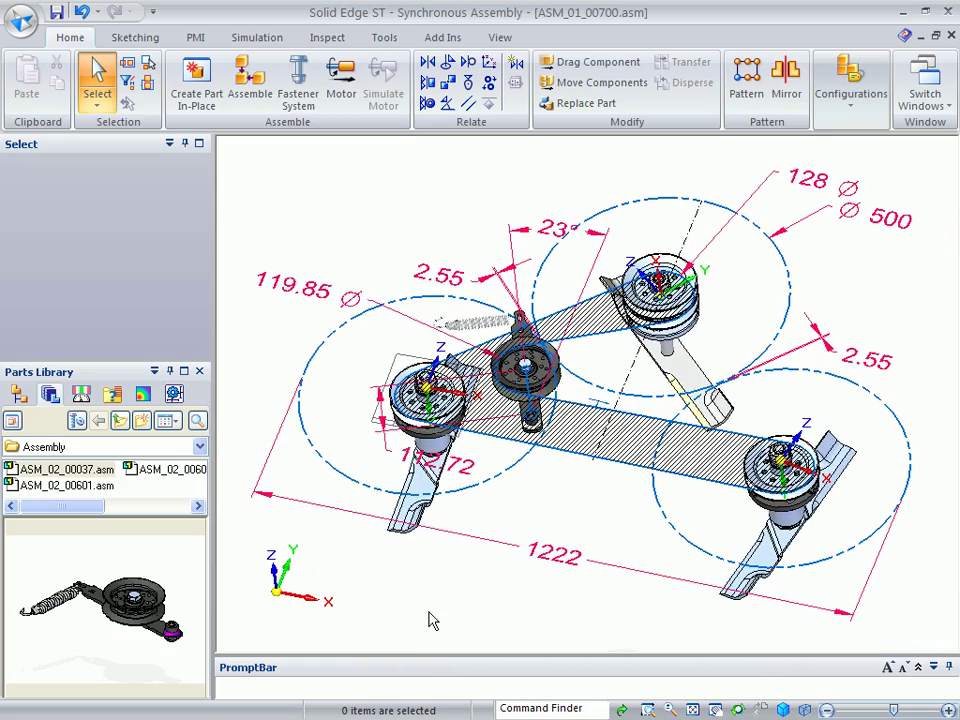
scroll(430, 621, down, 2)
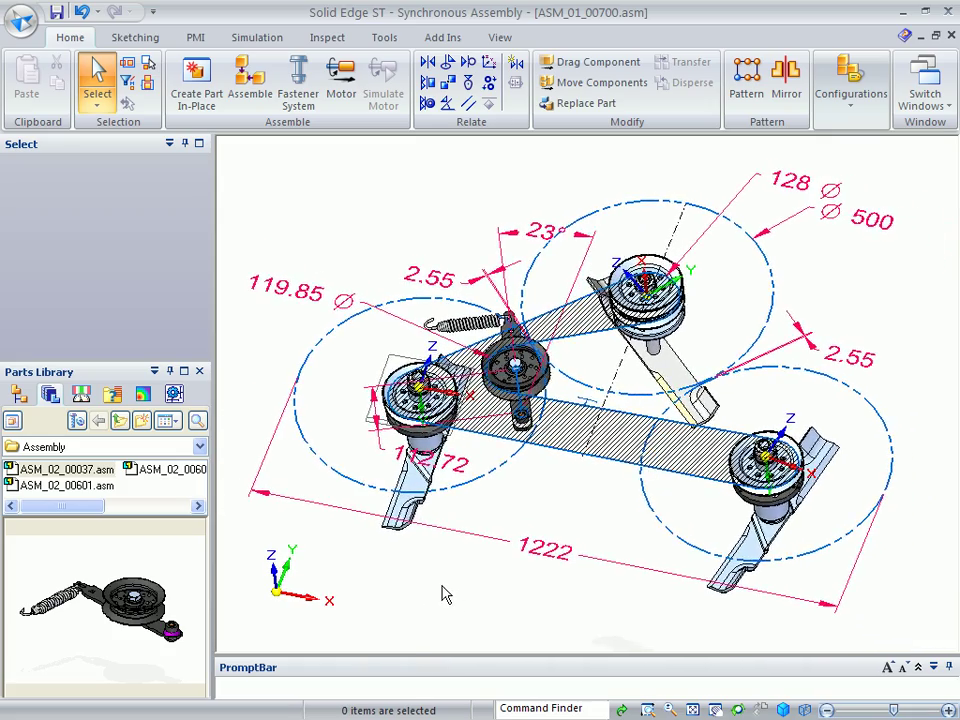
scroll(446, 594, down, 2)
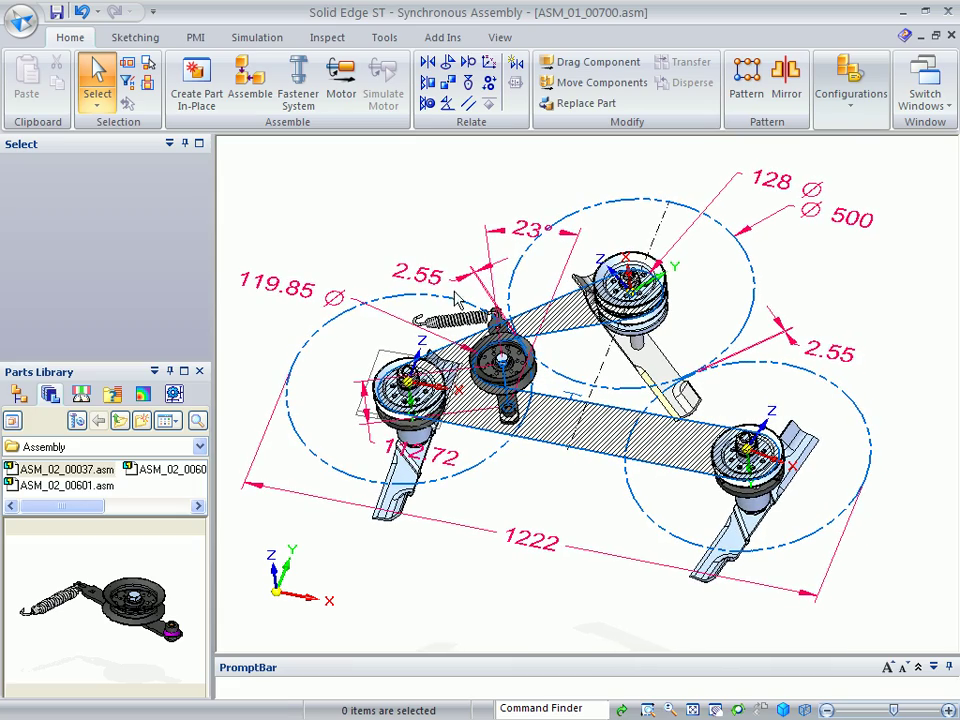
scroll(490, 677, down, 2)
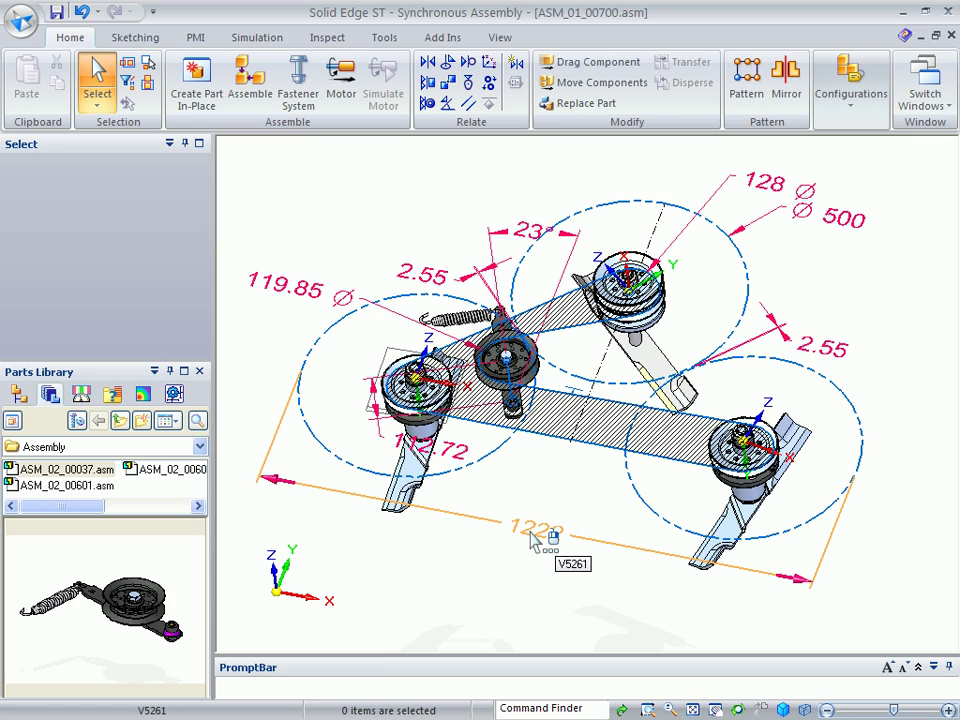
Change the outer-pulley span dimension from 1222 to 1122 and view the layout from the top.
click(533, 541)
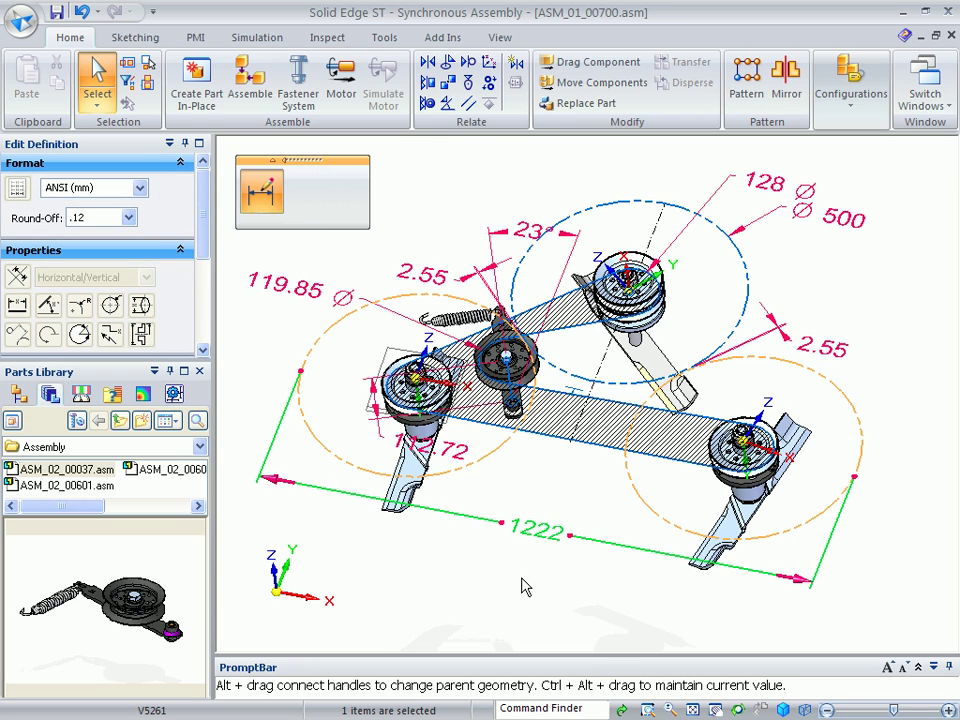
text(1122)
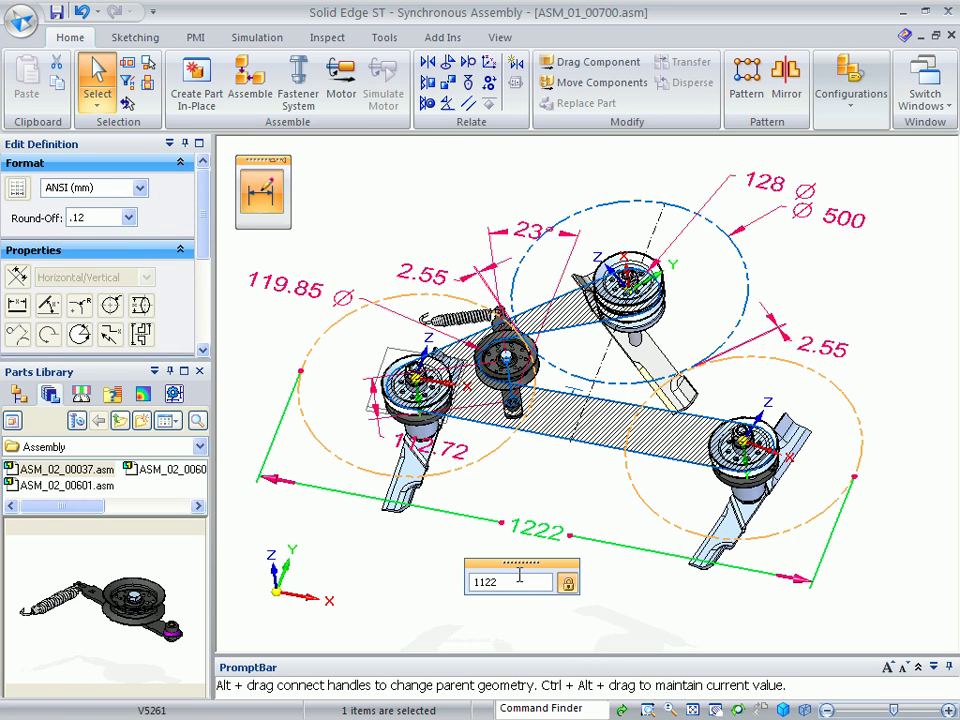
key(Return)
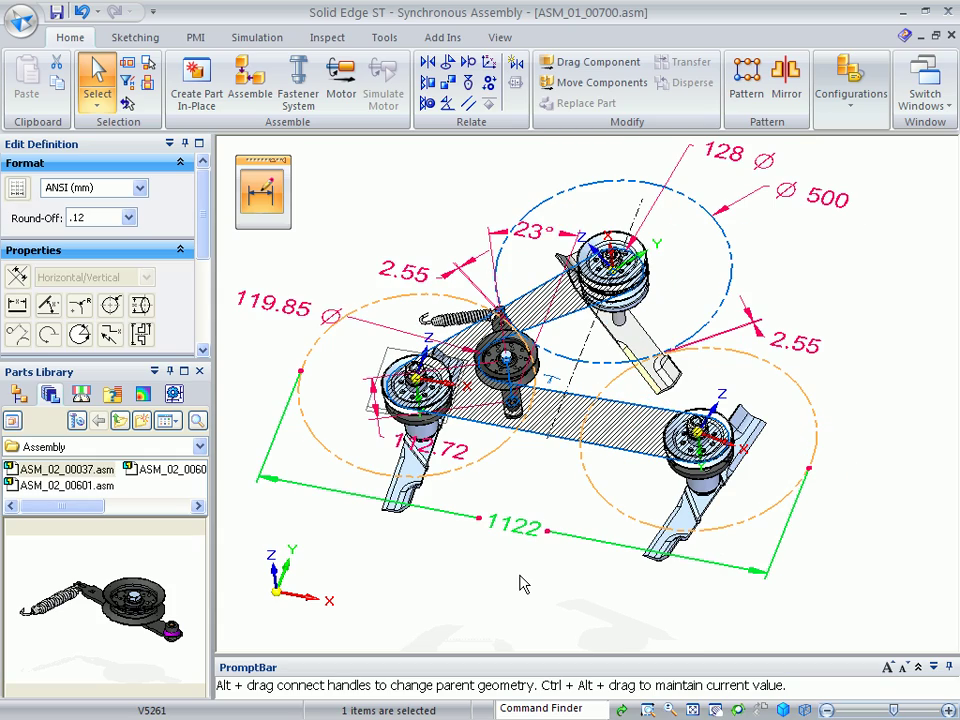
key(ctrl+t)
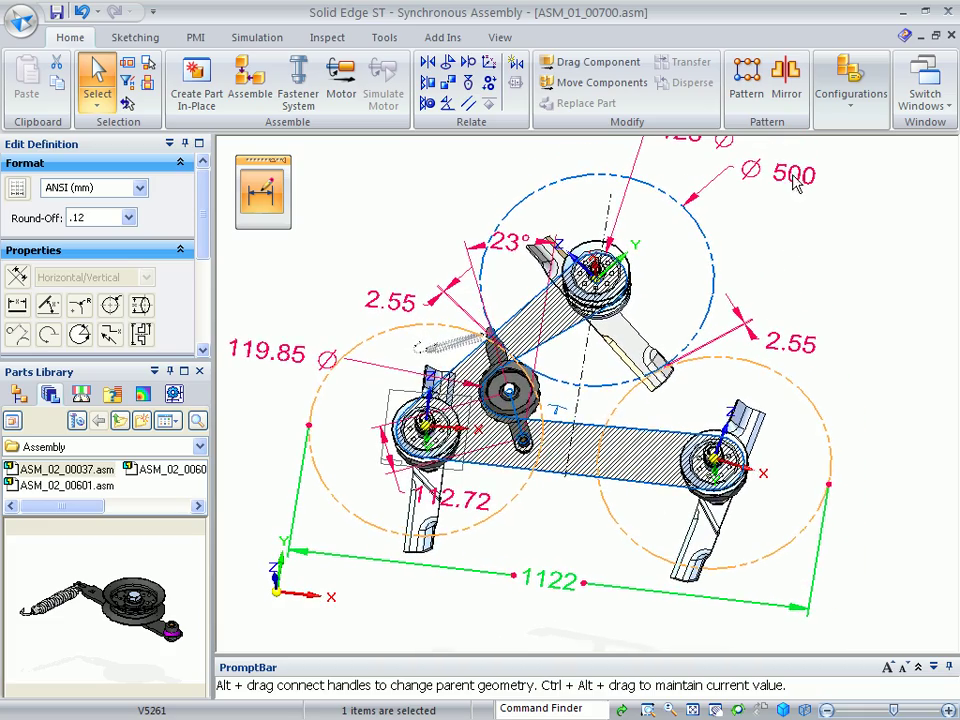
Change the Ø500 pulley diameter dimension to 430.
click(795, 184)
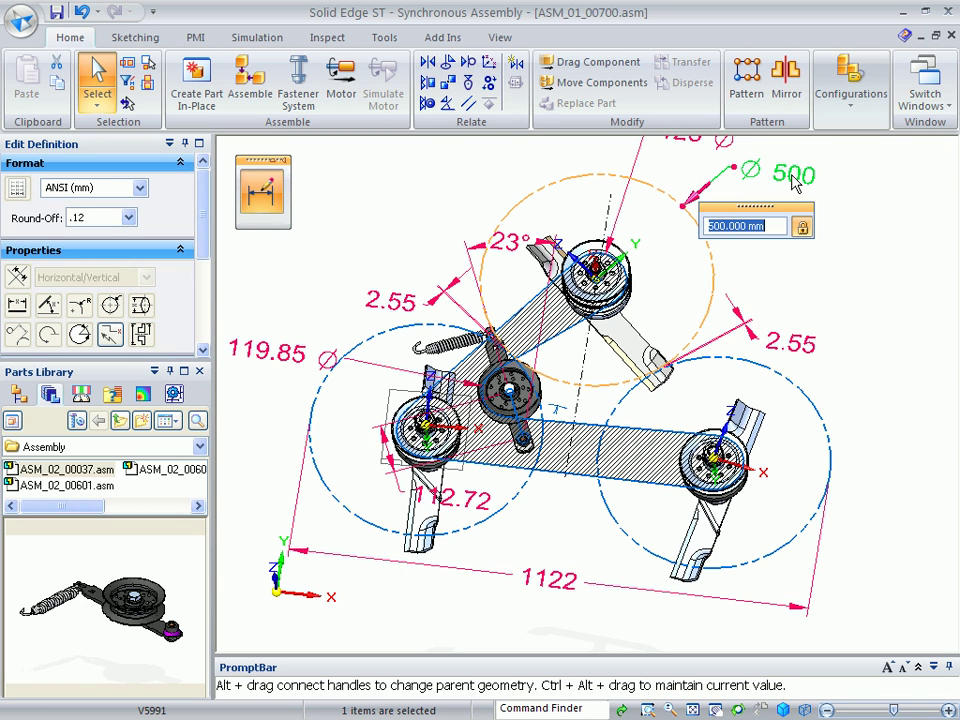
text(4)
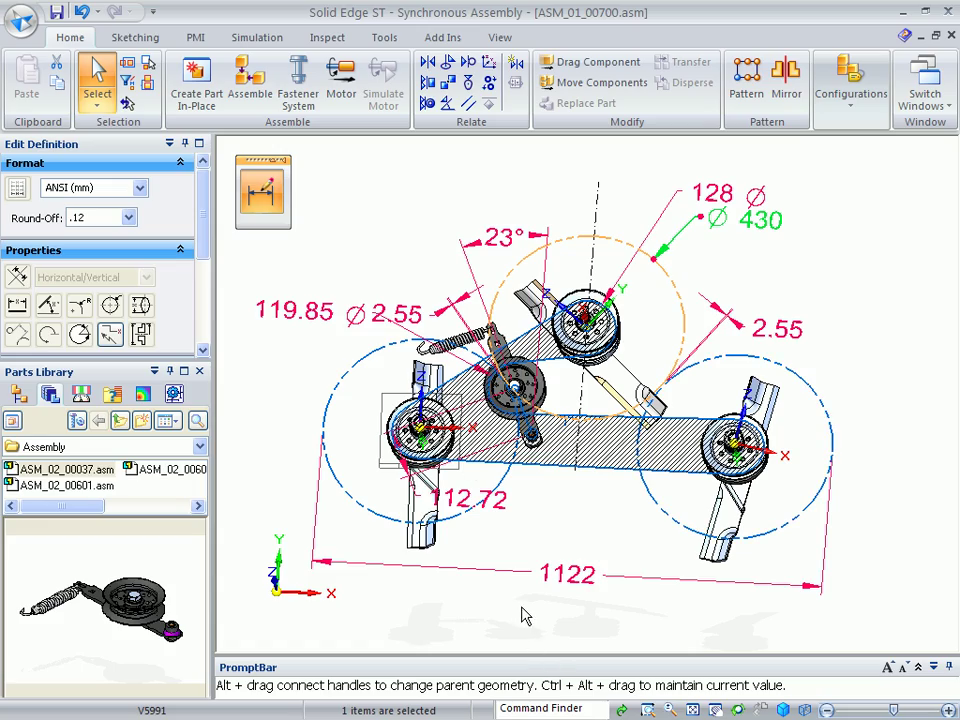
click(848, 420)
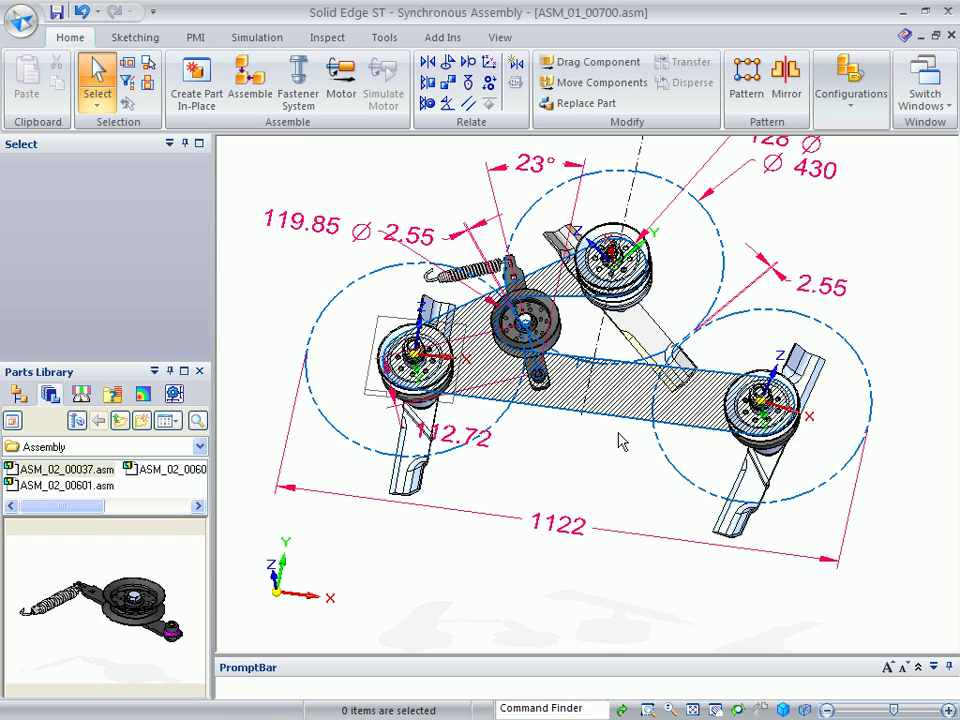
Goal-seek Belt_Length to 2650 by varying Tensioner_Angle, which solves to 50°.
click(318, 40)
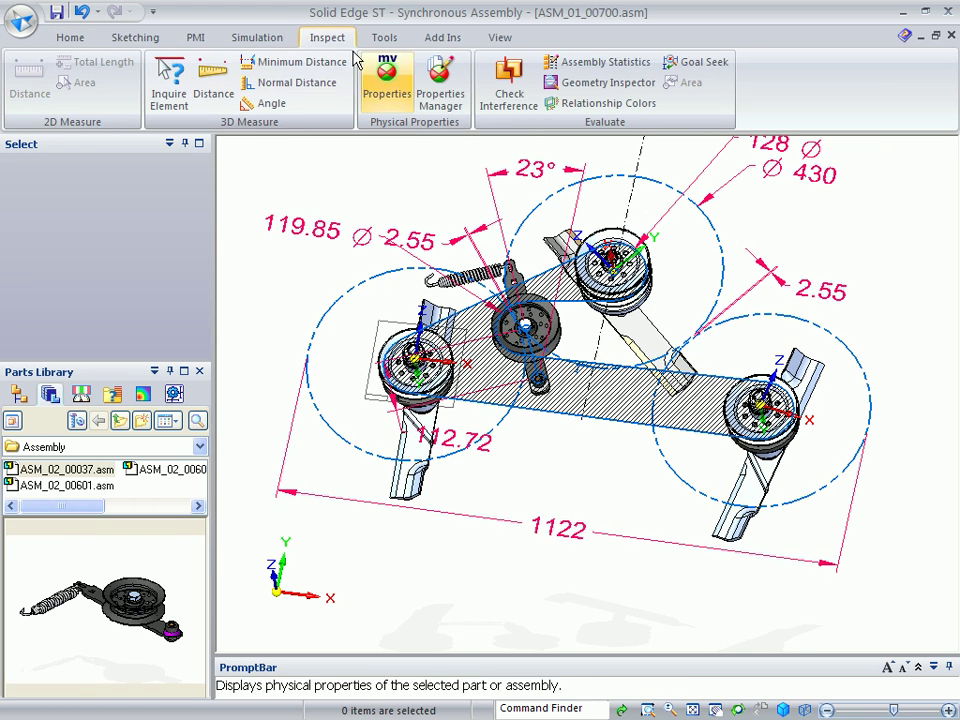
click(702, 66)
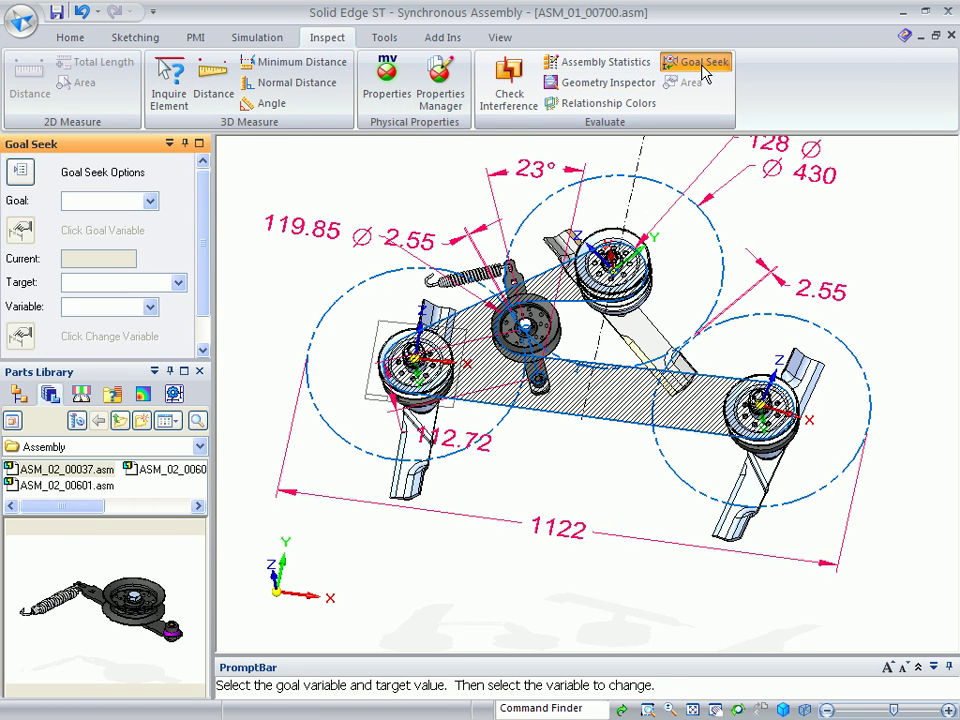
click(150, 201)
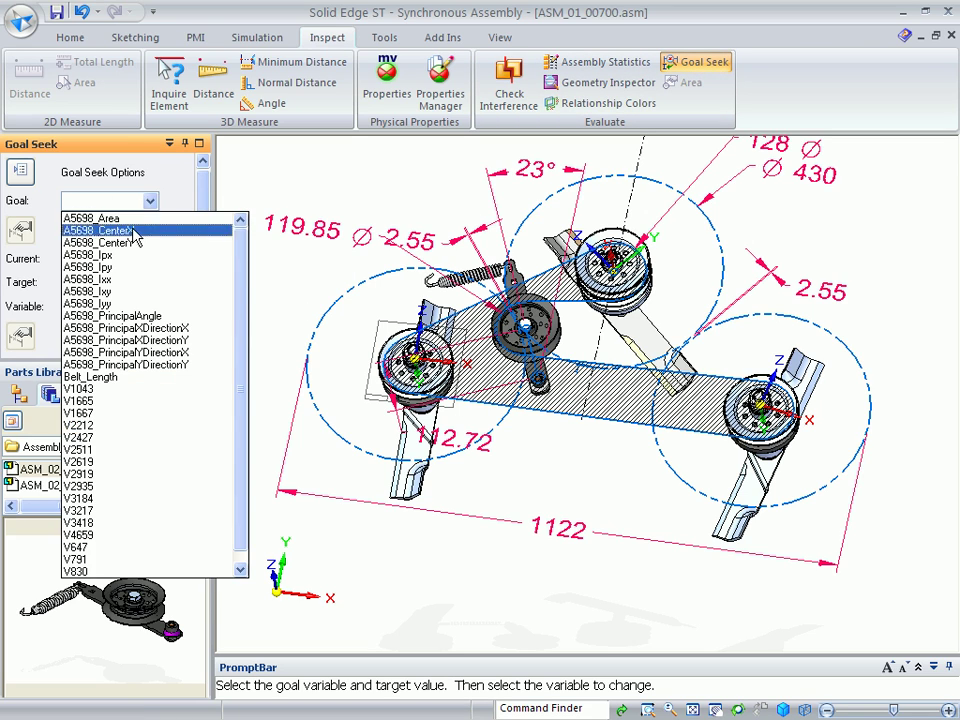
click(101, 378)
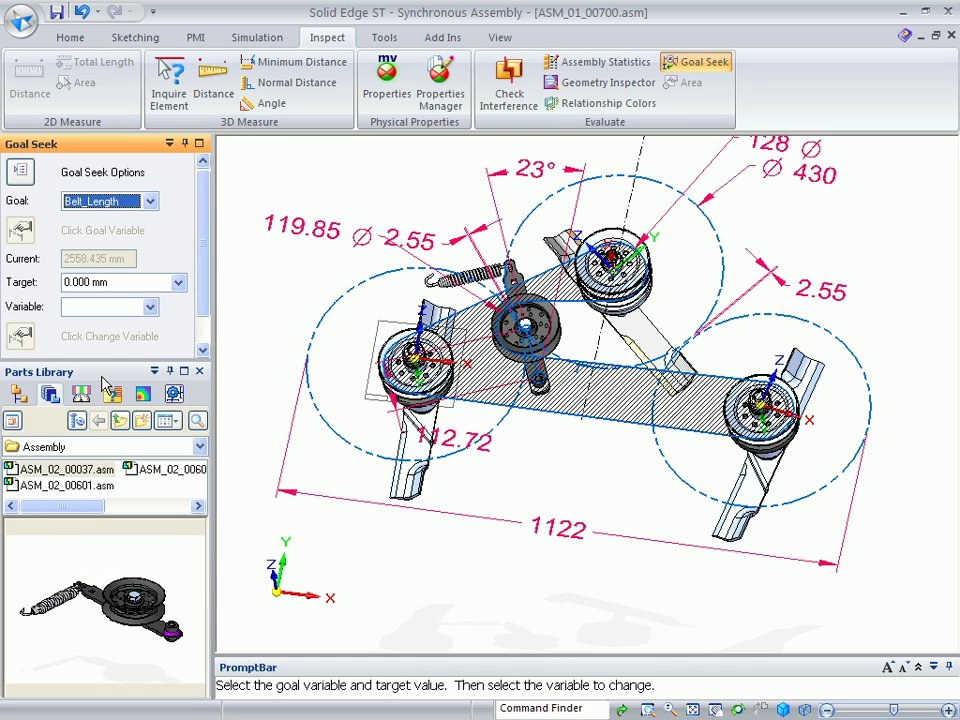
click(96, 281)
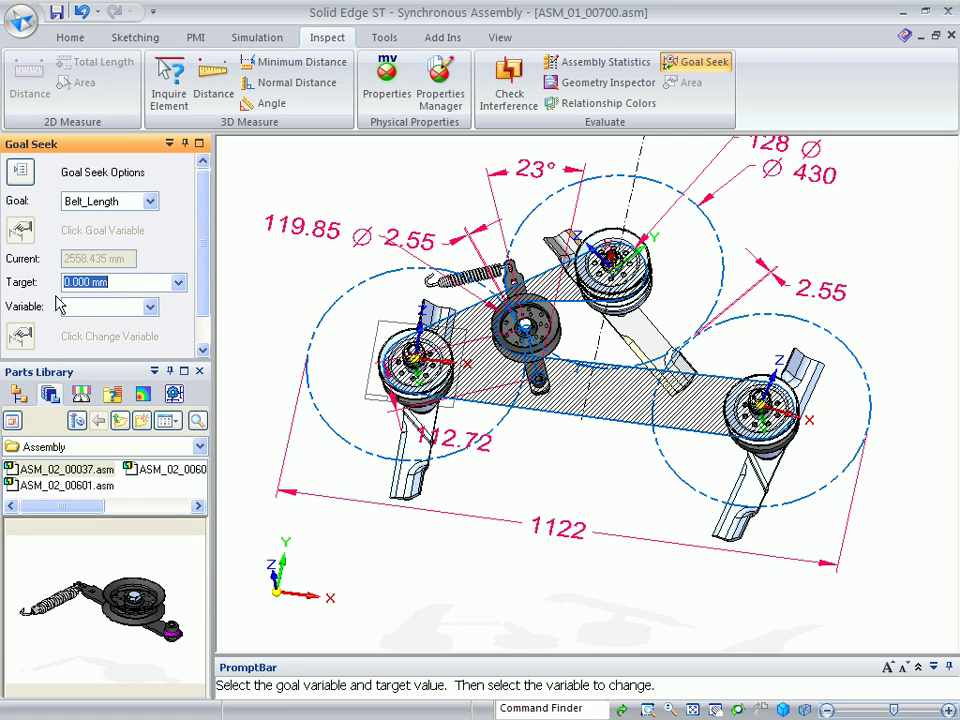
text(2650)
click(150, 308)
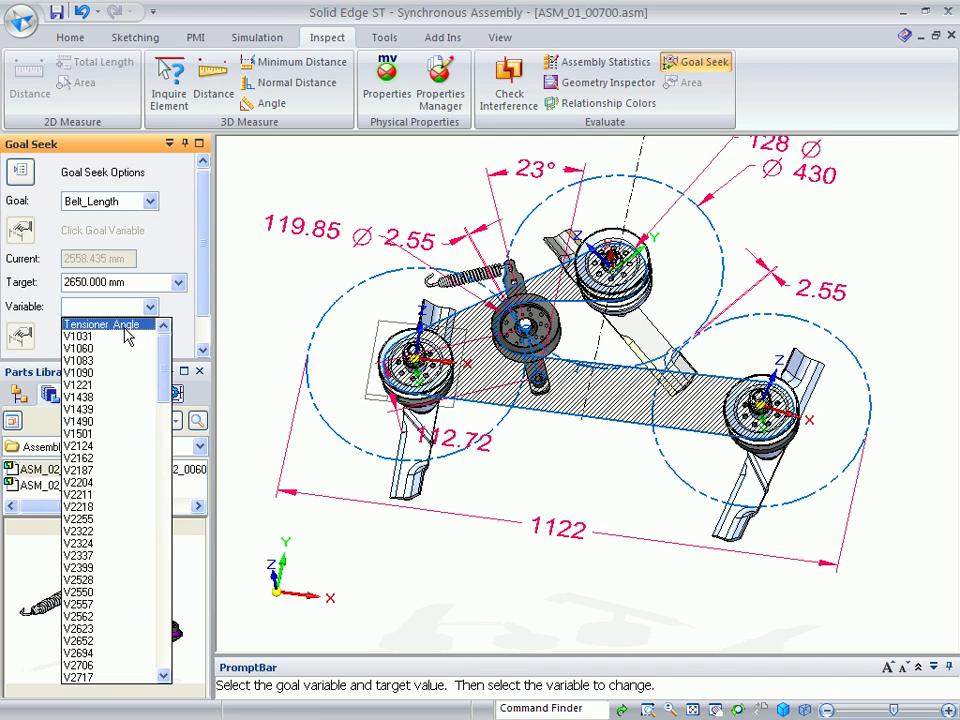
click(126, 327)
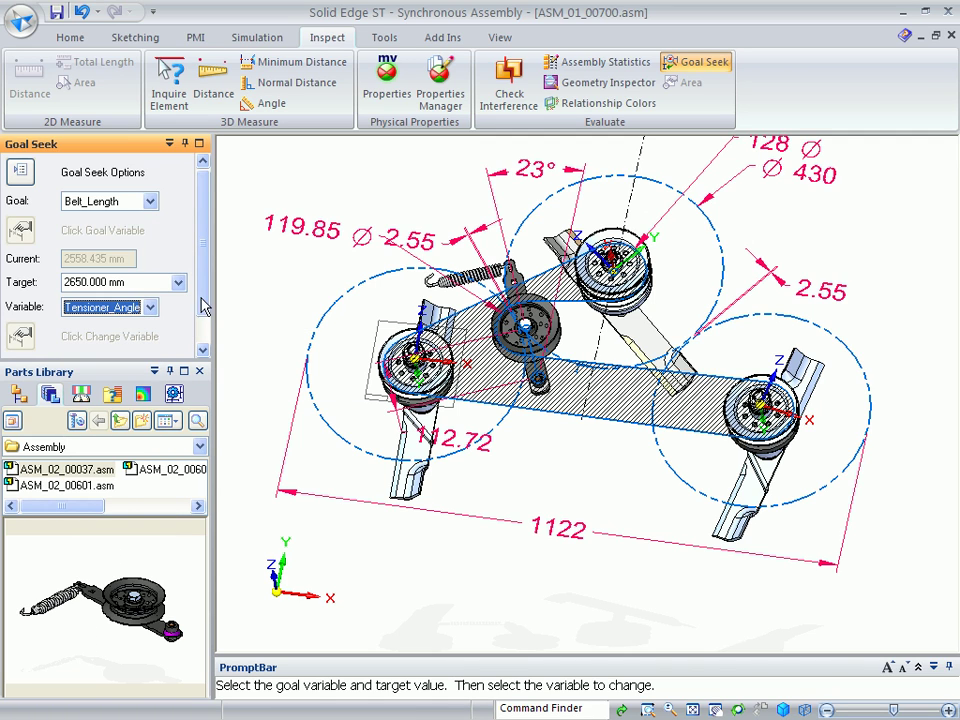
scroll(203, 302, down, 2)
click(108, 338)
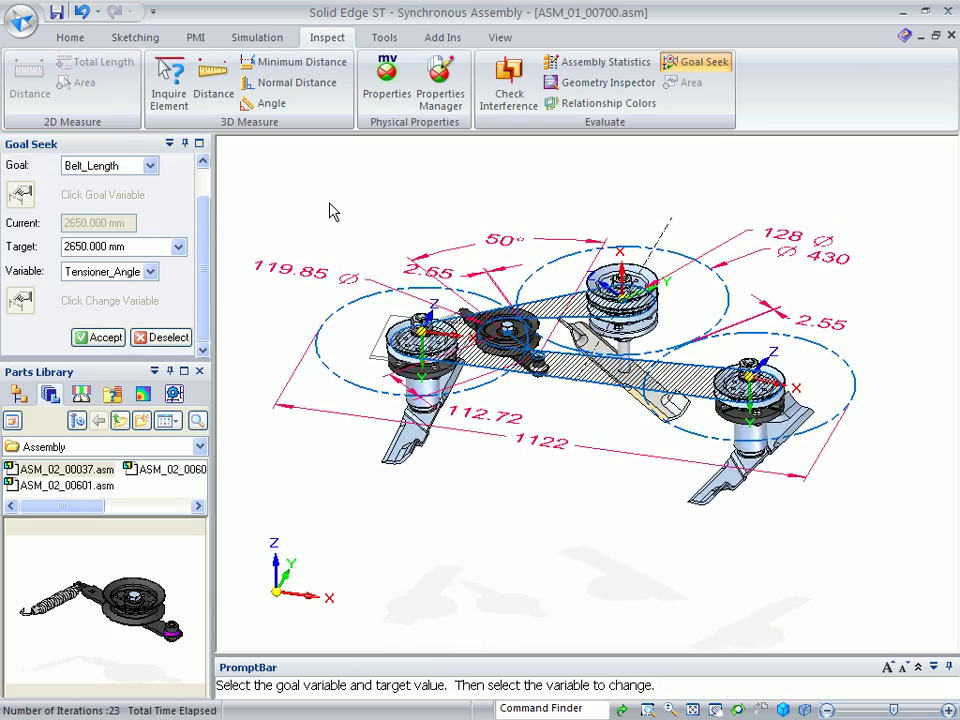
click(70, 40)
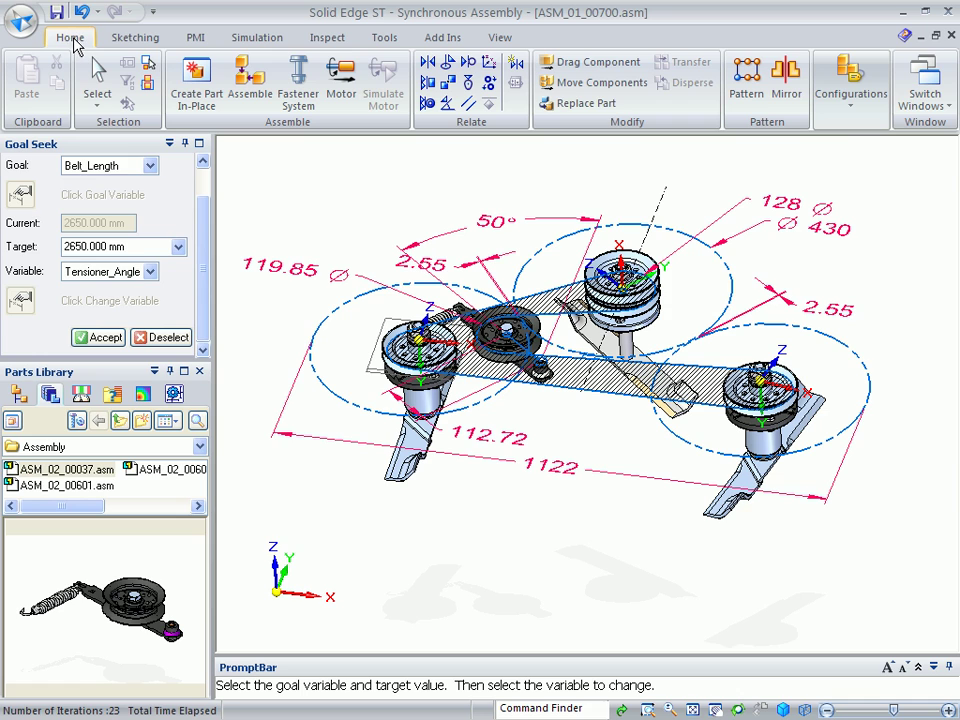
click(97, 82)
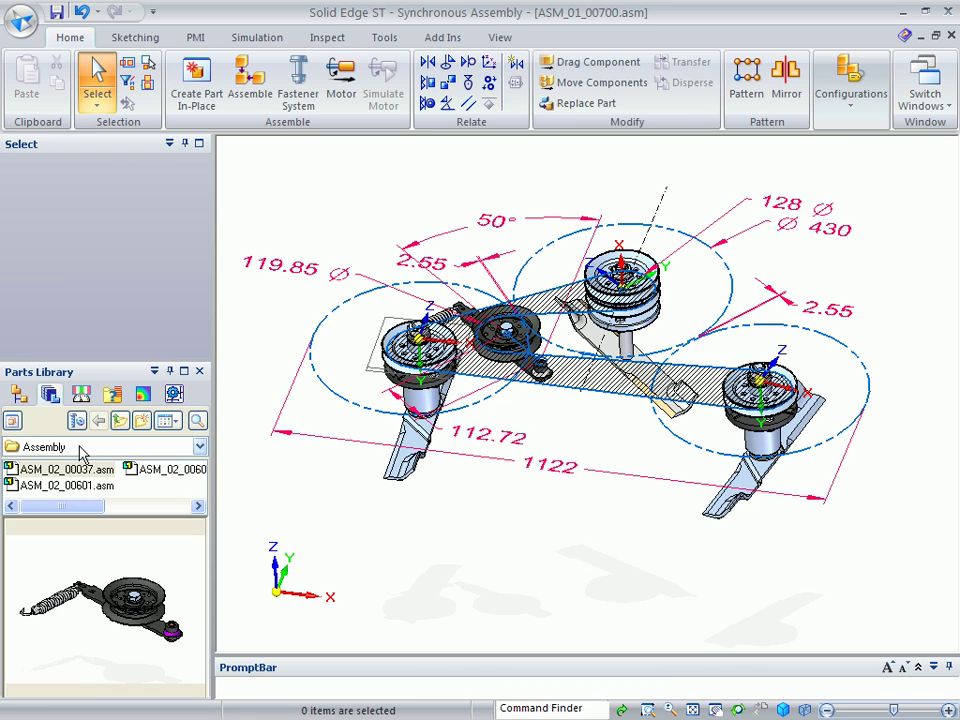
Locate PAR_02_00605.par:1 in PathFinder and edit it in place.
click(20, 395)
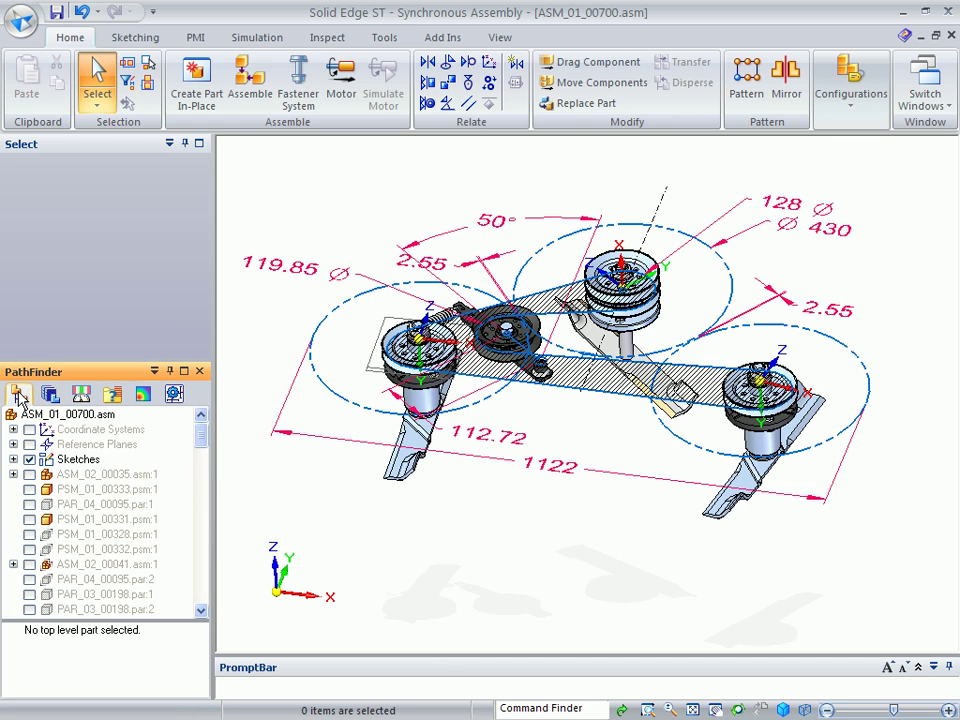
drag(200, 443, 220, 617)
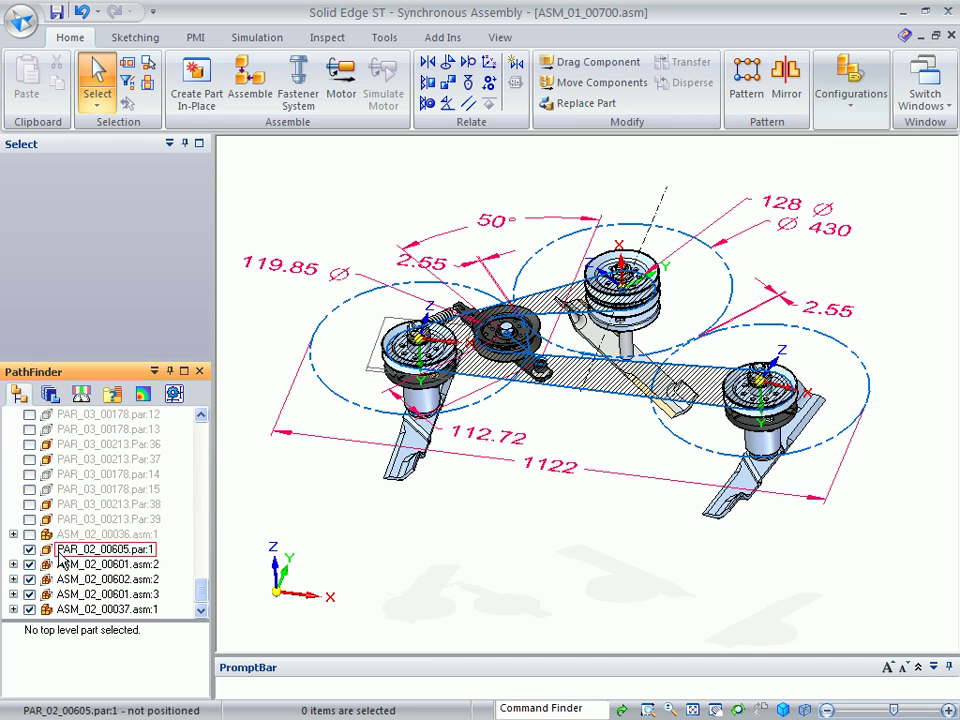
double_click(118, 553)
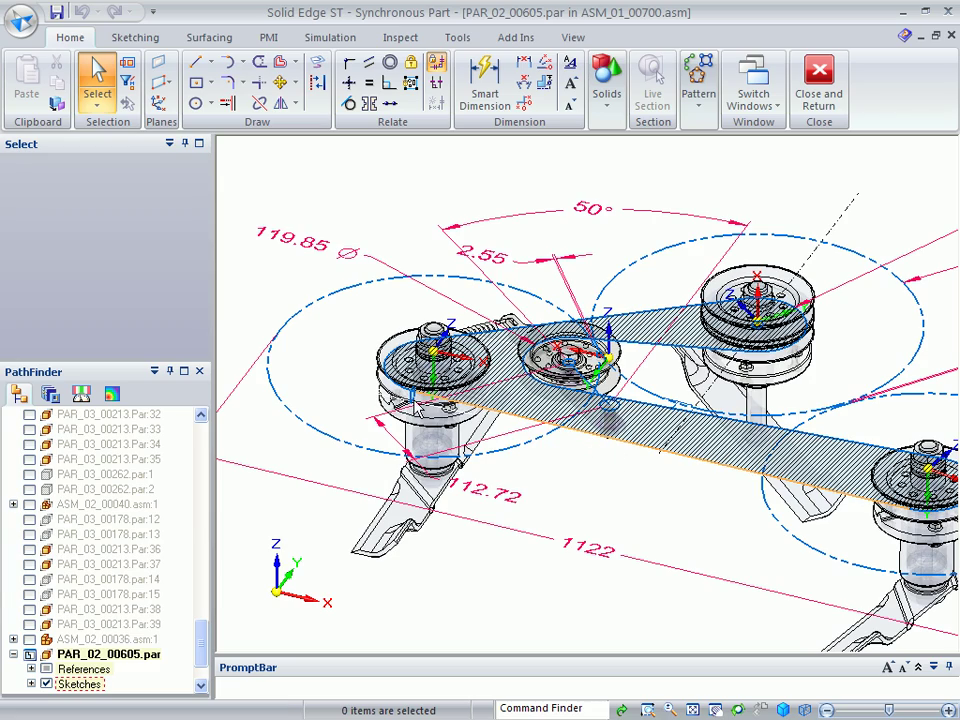
Sweep the belt cross section along the belt loop around all pulleys to form the solid belt.
click(606, 88)
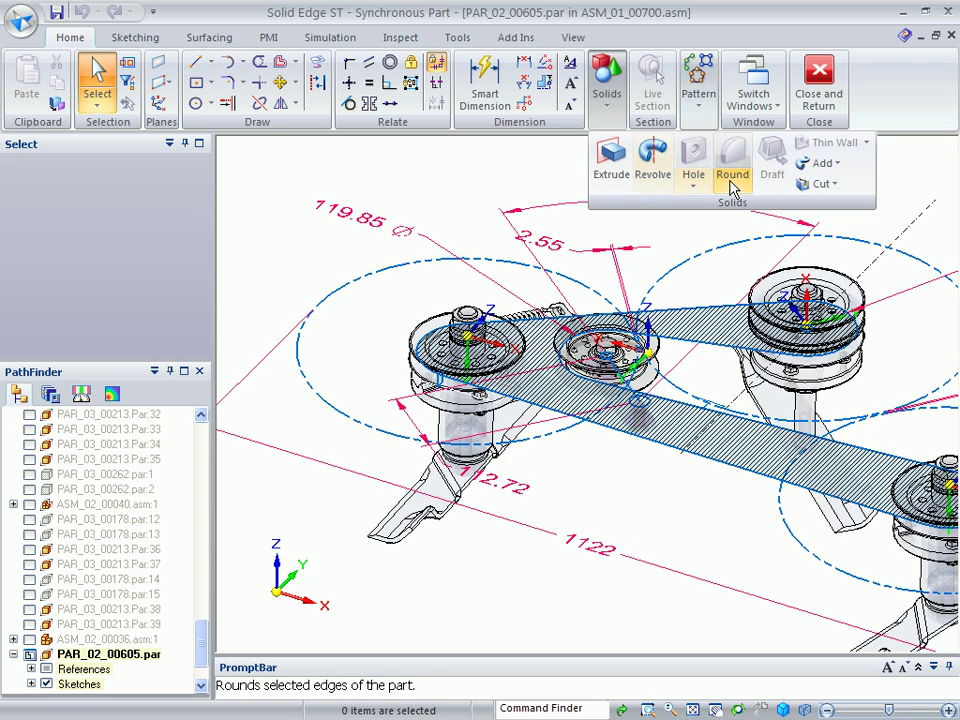
click(826, 163)
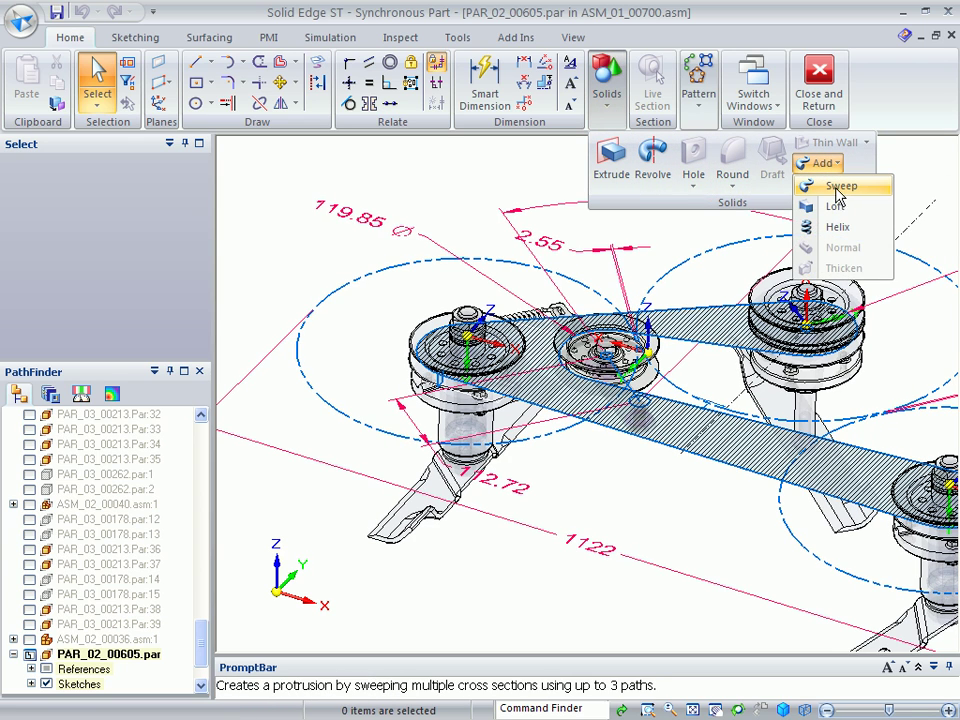
click(838, 187)
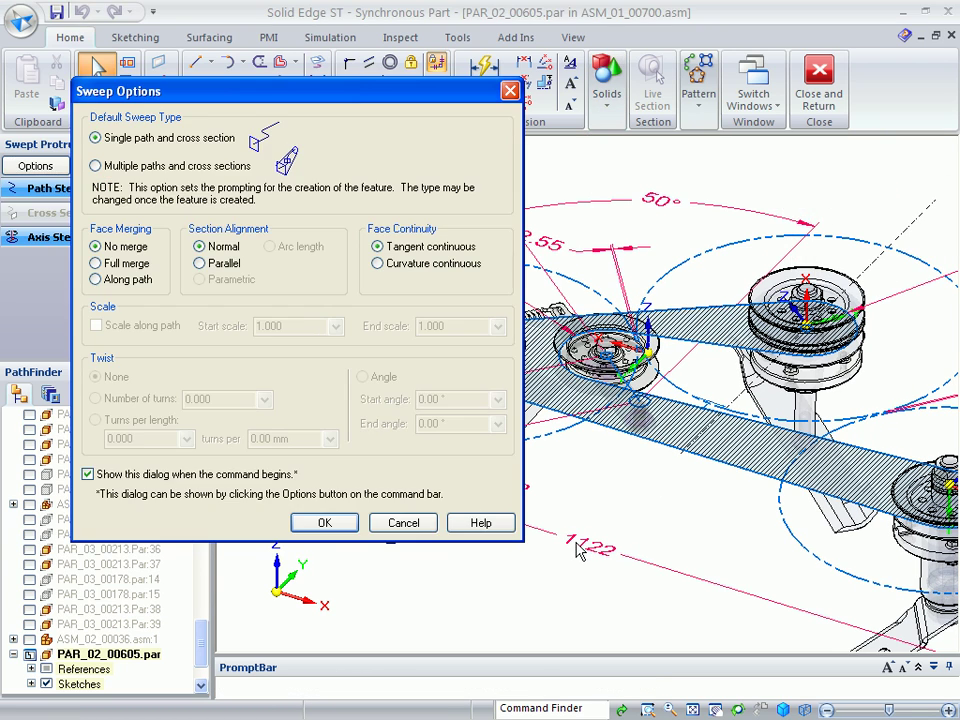
click(324, 522)
click(652, 452)
right_click(632, 489)
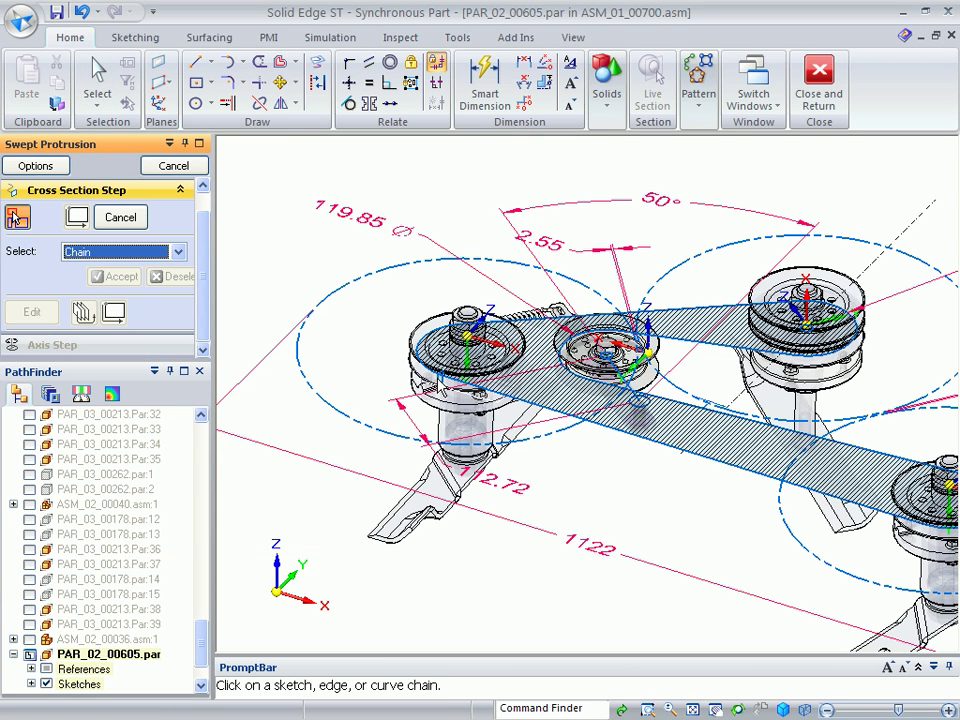
click(364, 497)
right_click(364, 490)
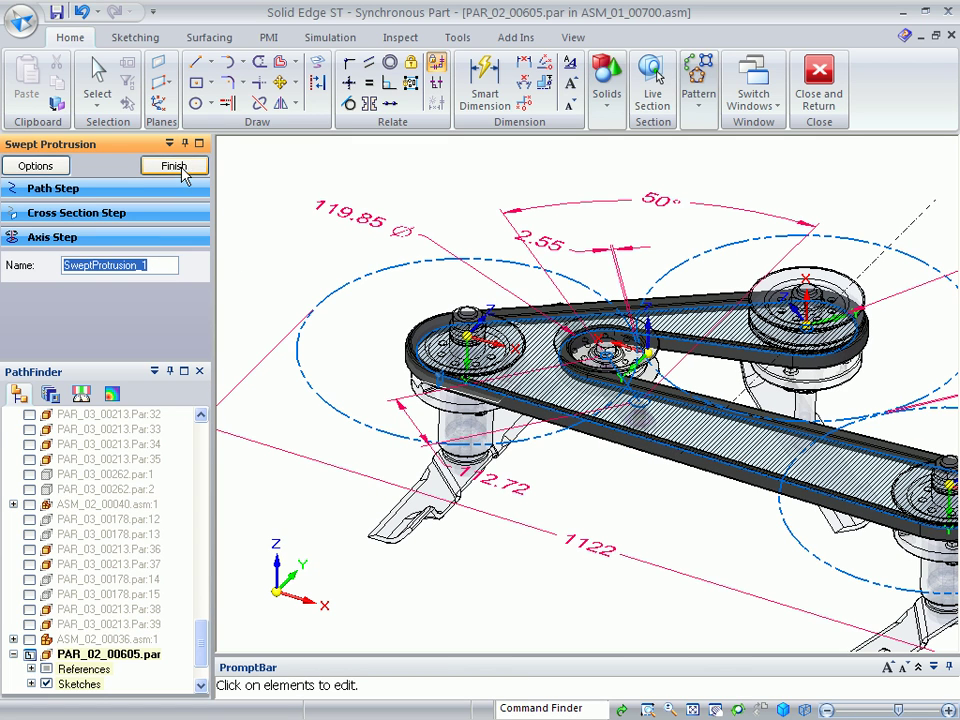
click(182, 172)
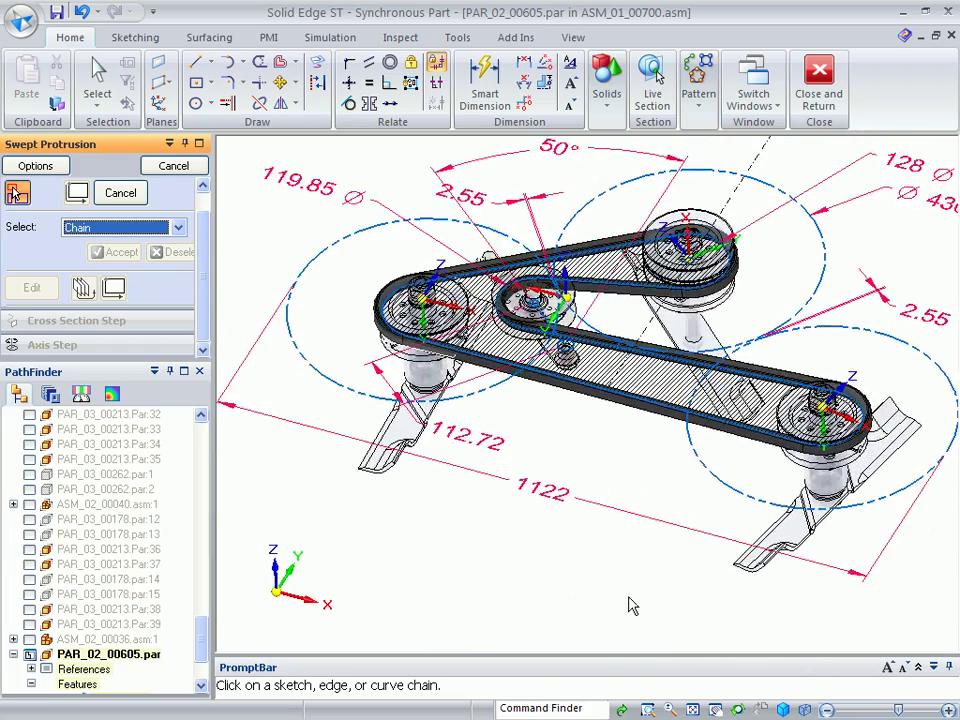
click(172, 165)
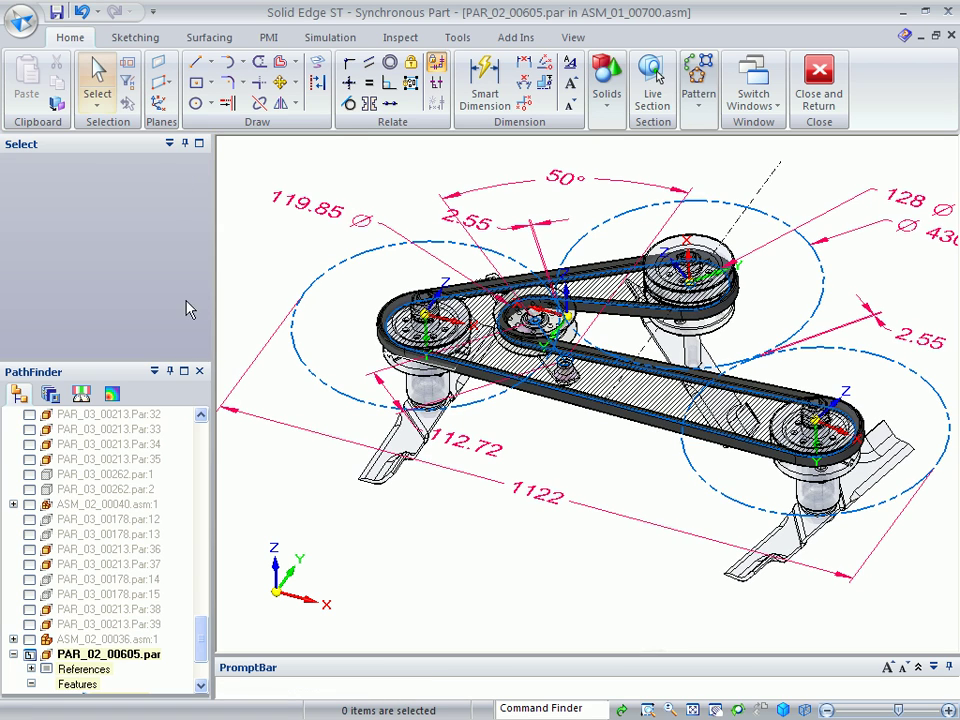
drag(203, 640, 203, 418)
Return to the ASM_01_00700 assembly, show all components and hide the layout sketches.
click(819, 85)
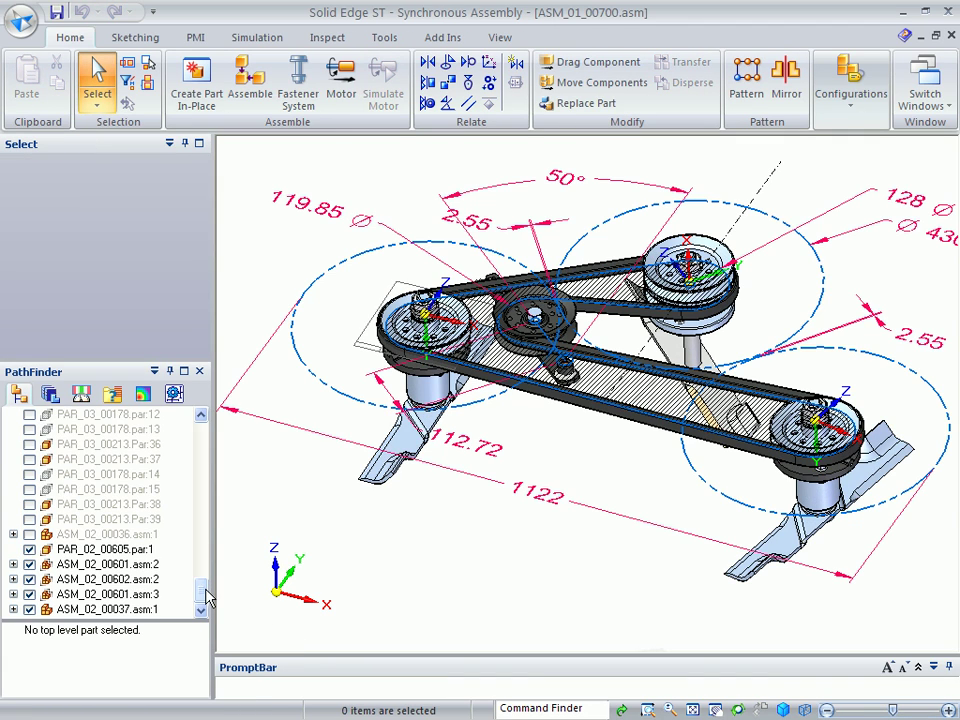
drag(206, 596, 201, 422)
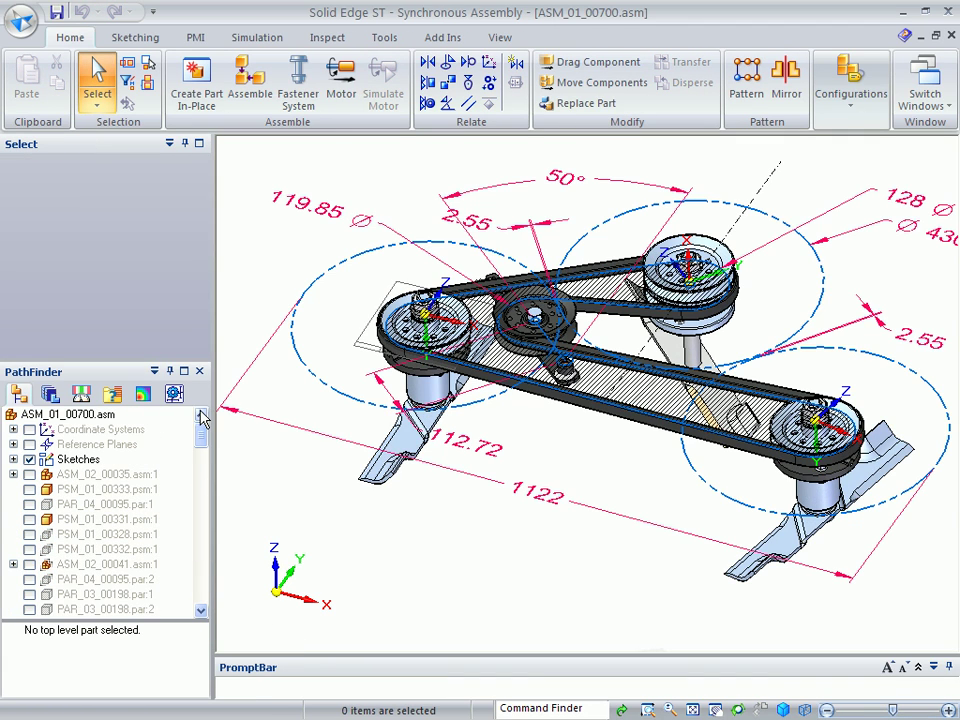
right_click(66, 416)
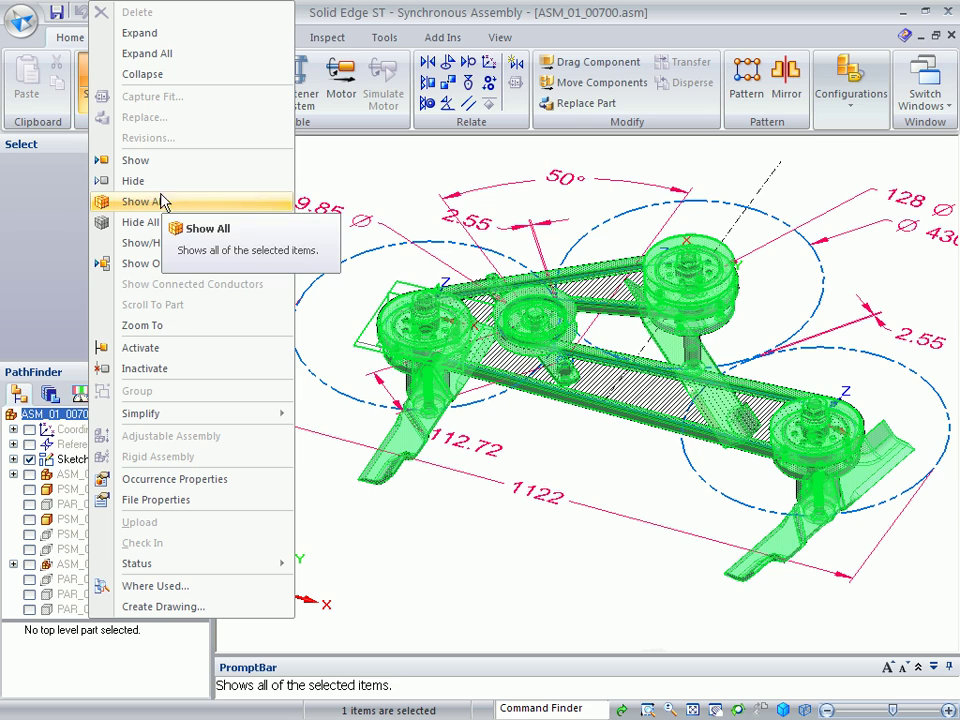
click(155, 203)
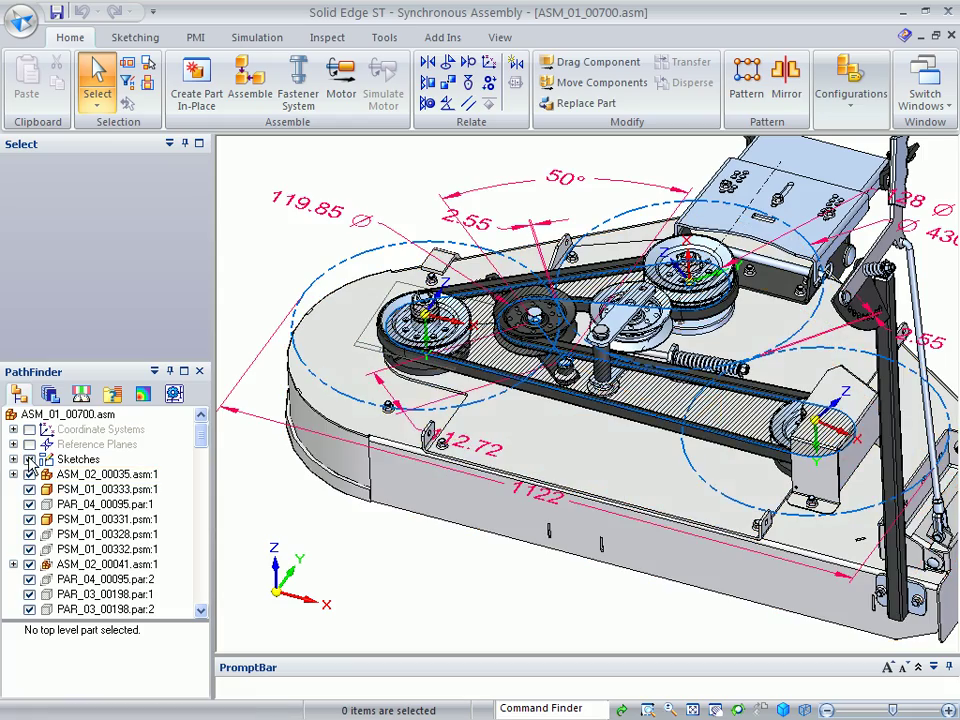
click(29, 459)
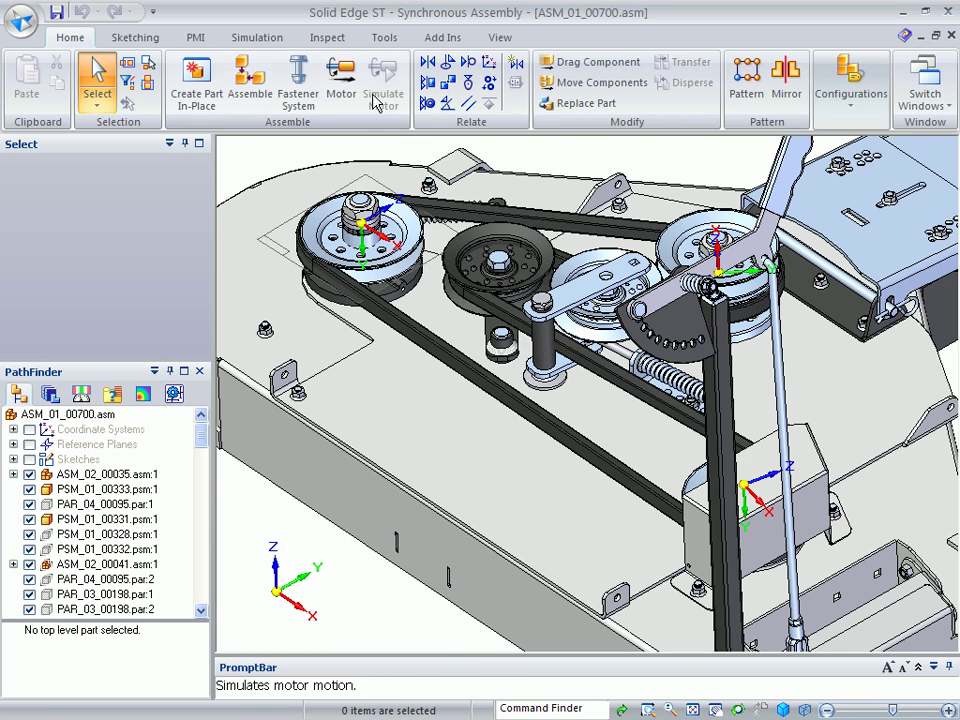
click(326, 39)
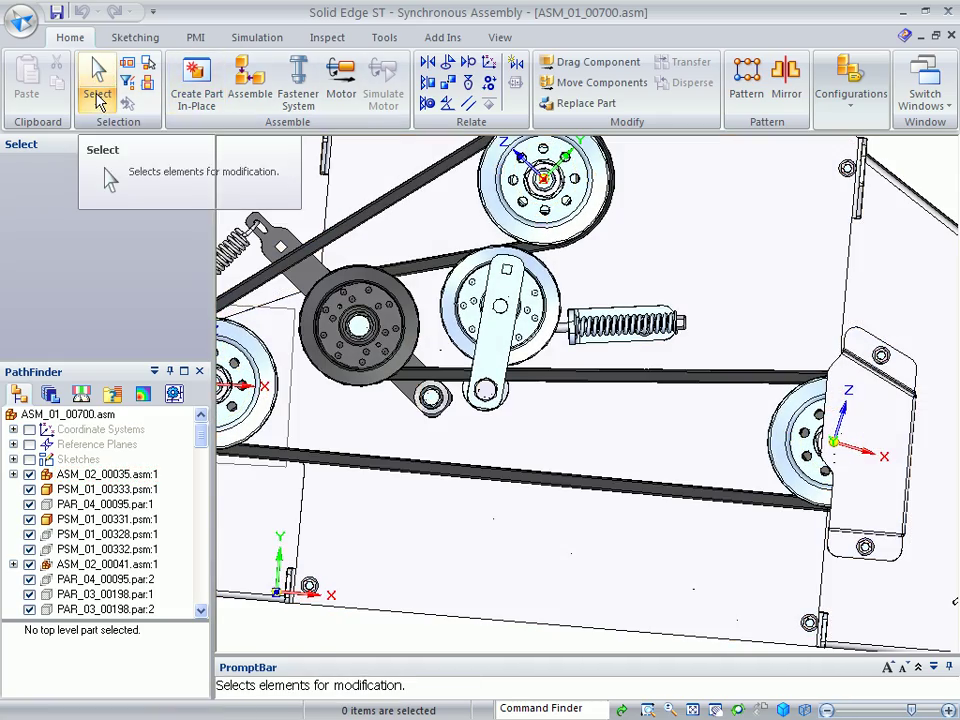
Switch picking to Faces Priority and select the pivot boss faces under the tensioner arm.
click(97, 104)
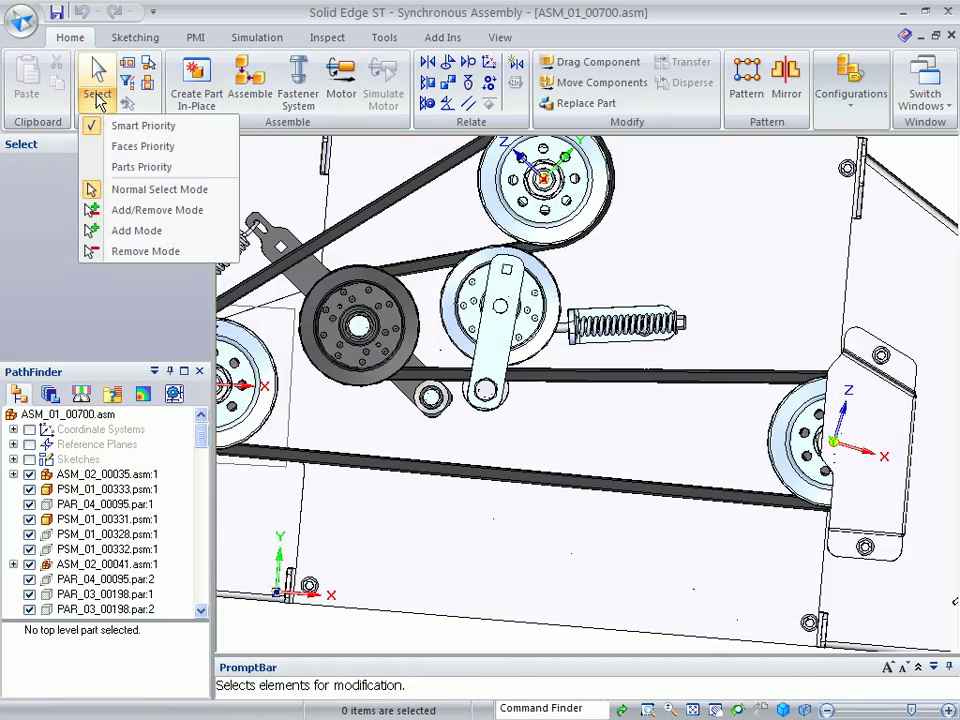
click(130, 147)
click(537, 443)
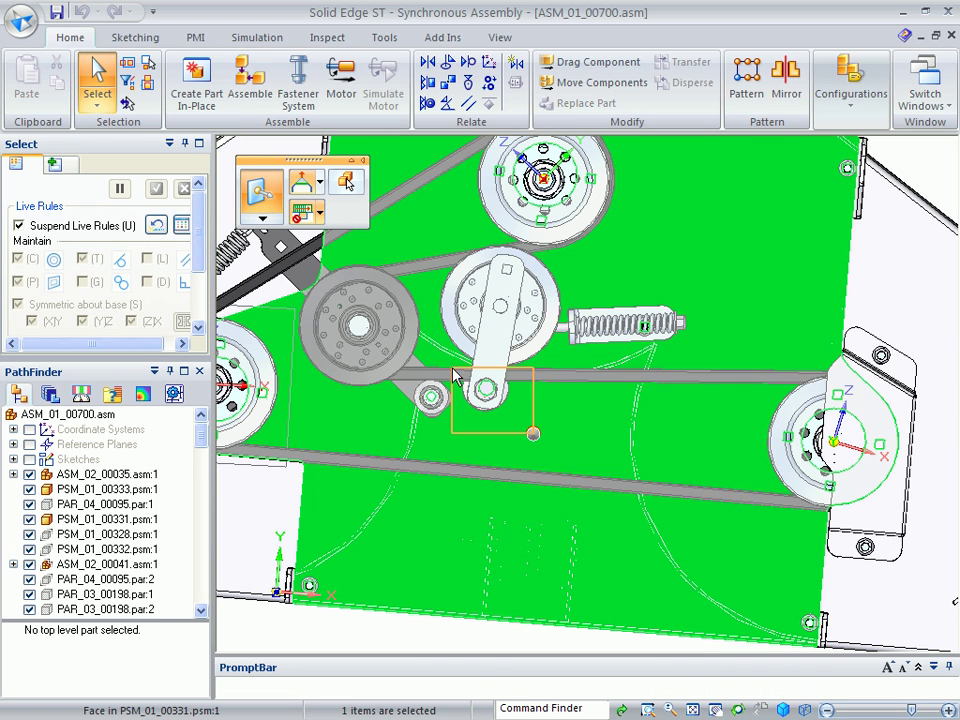
click(485, 389)
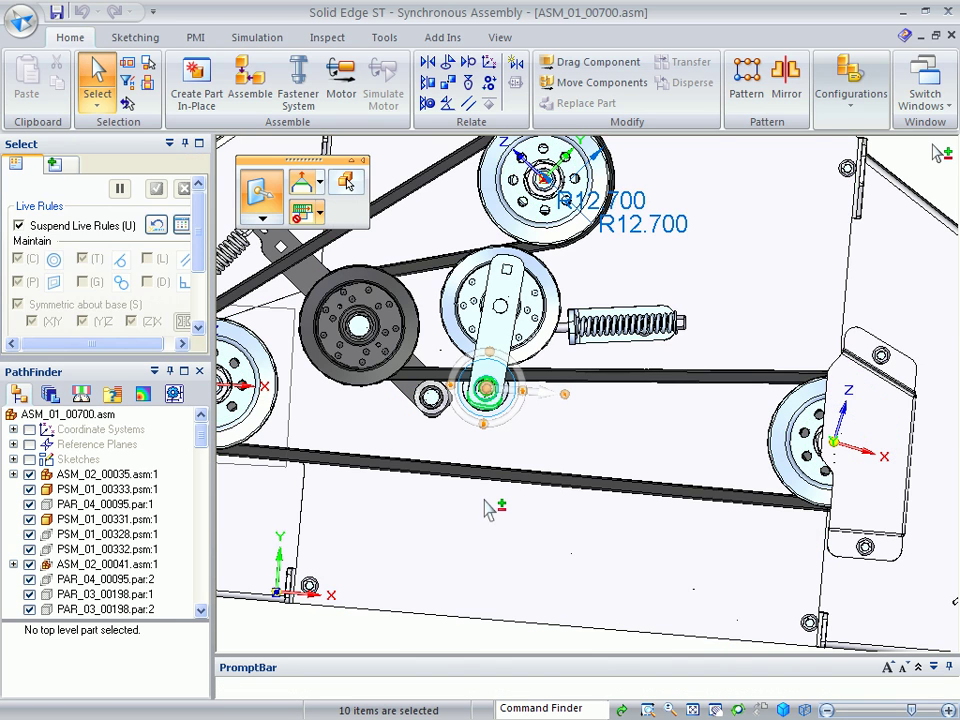
middle_drag(476, 551, 617, 494)
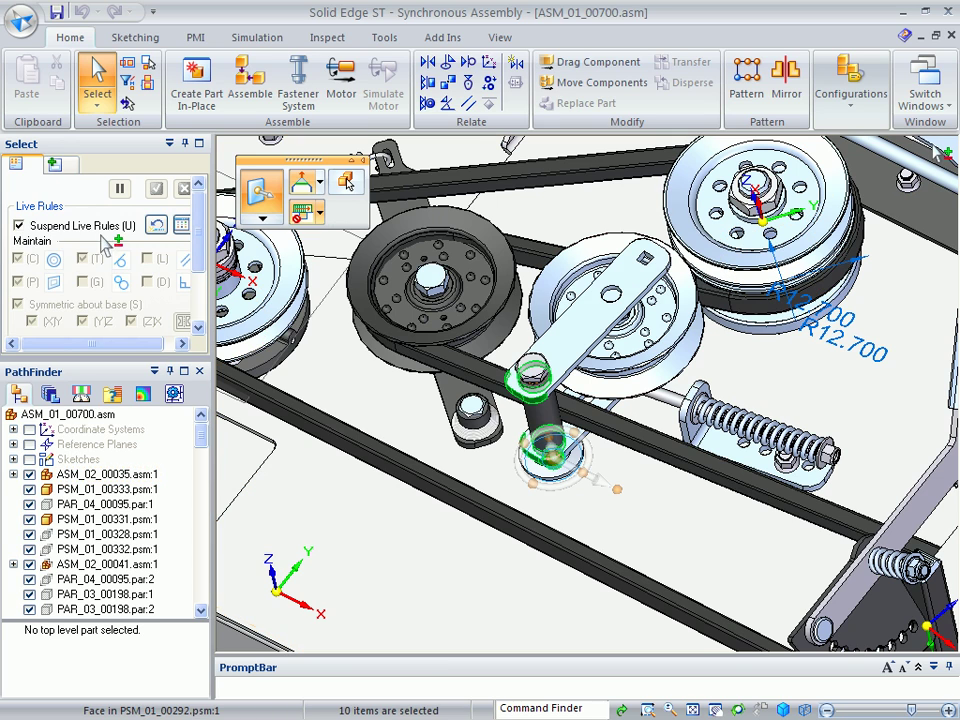
Re-enable live rules and move the pivot boss faces 45 mm using the steering wheel.
click(19, 227)
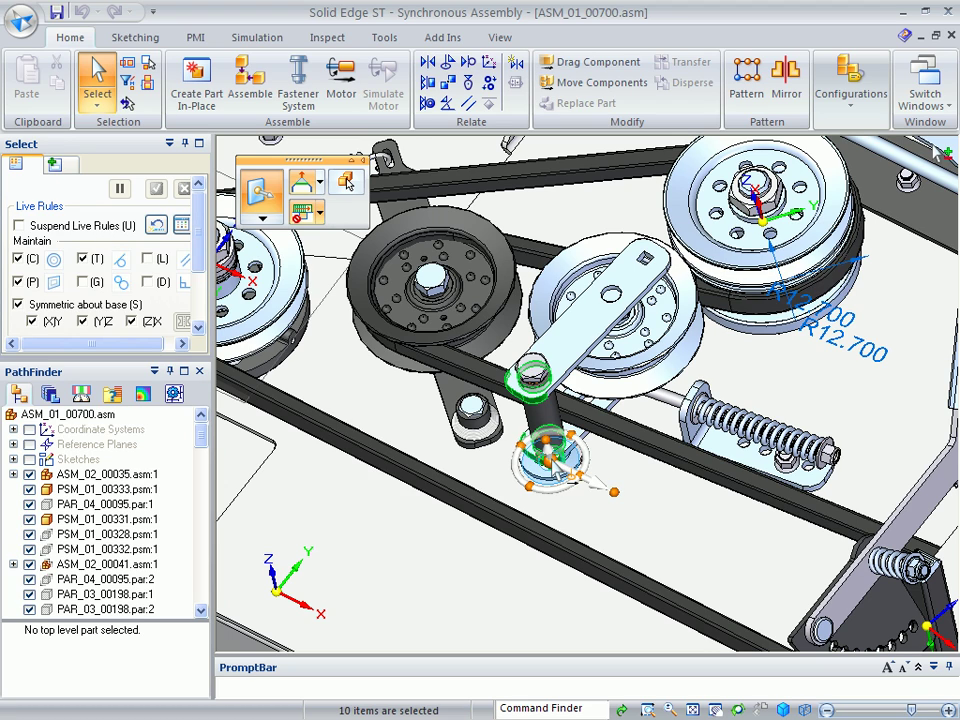
click(534, 368)
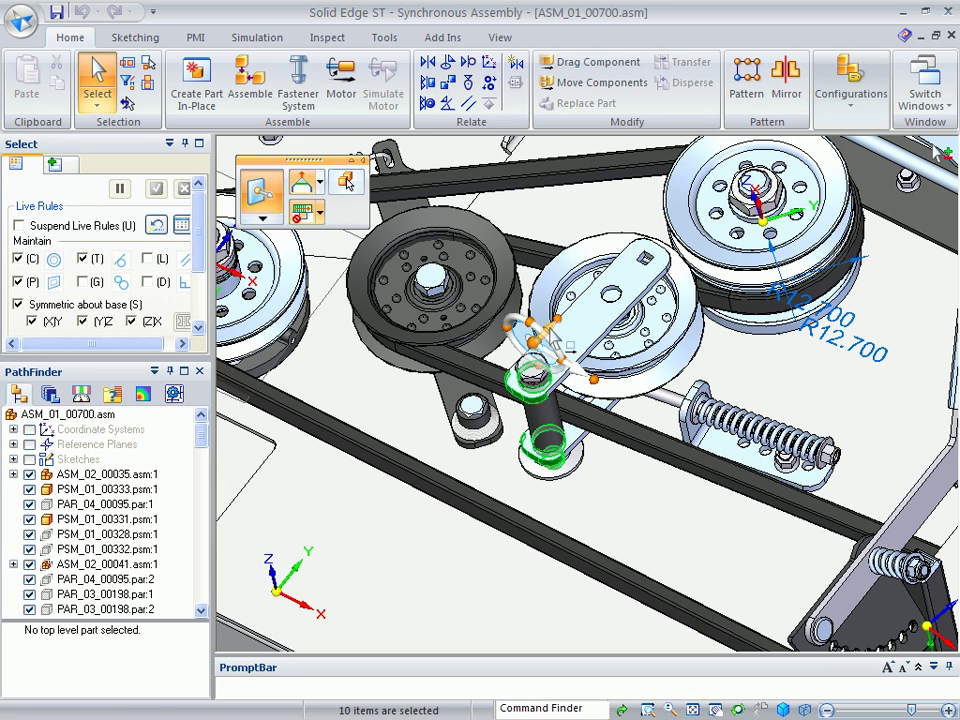
click(548, 330)
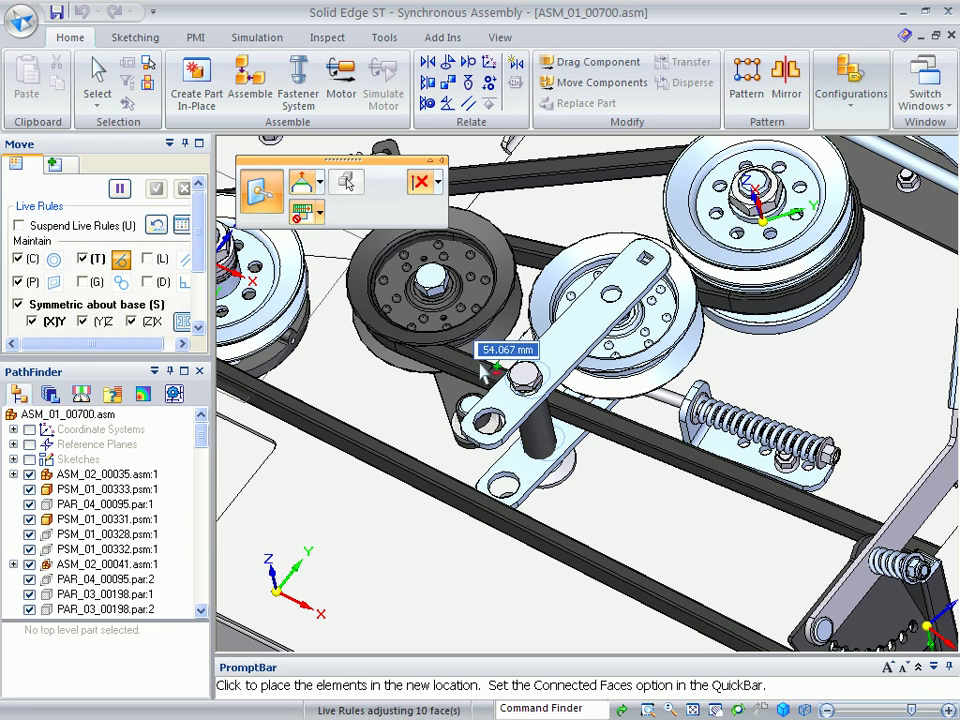
text(45)
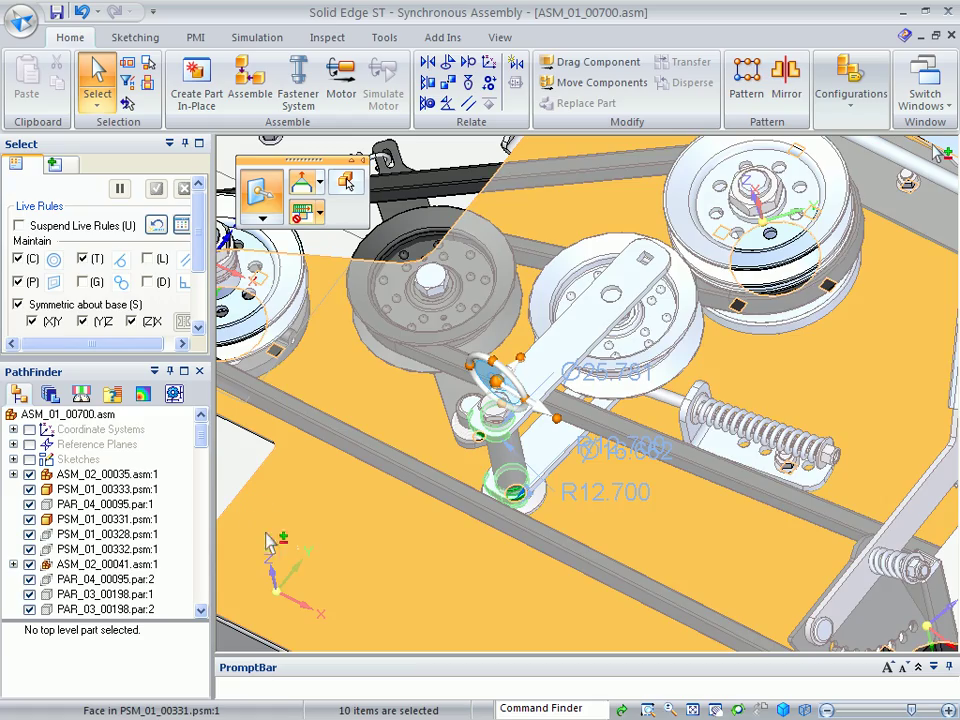
mouse_move(268, 541)
middle_down()
mouse_move(322, 619)
mouse_move(270, 612)
mouse_move(305, 638)
mouse_move(245, 638)
mouse_move(266, 634)
mouse_move(259, 622)
mouse_move(349, 617)
mouse_move(342, 611)
middle_up()
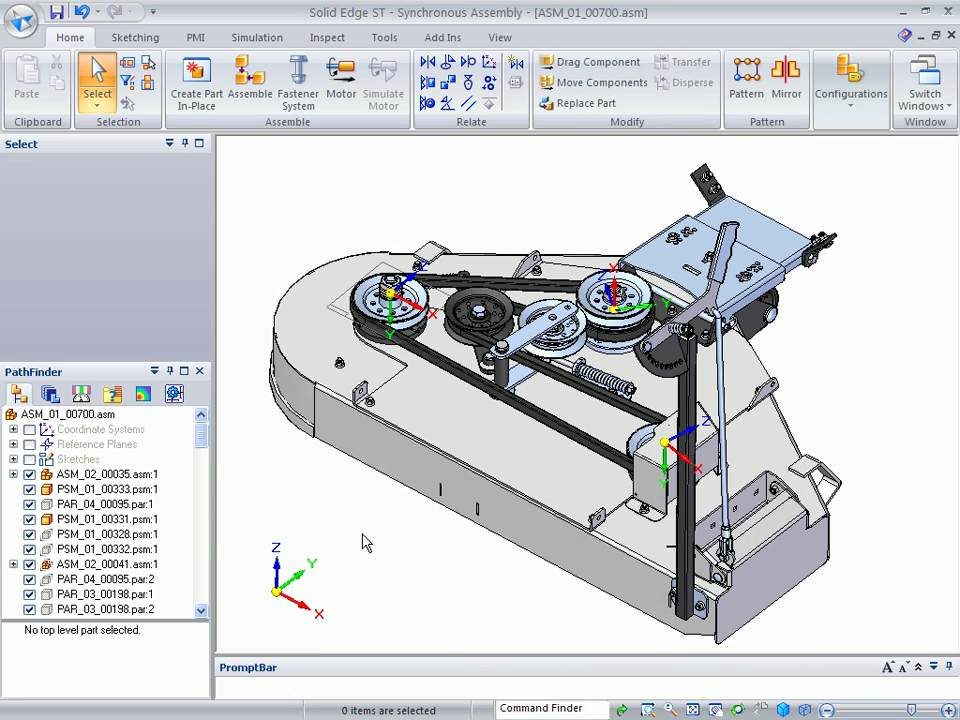
Save the ASM_01_00700.asm assembly.
click(57, 12)
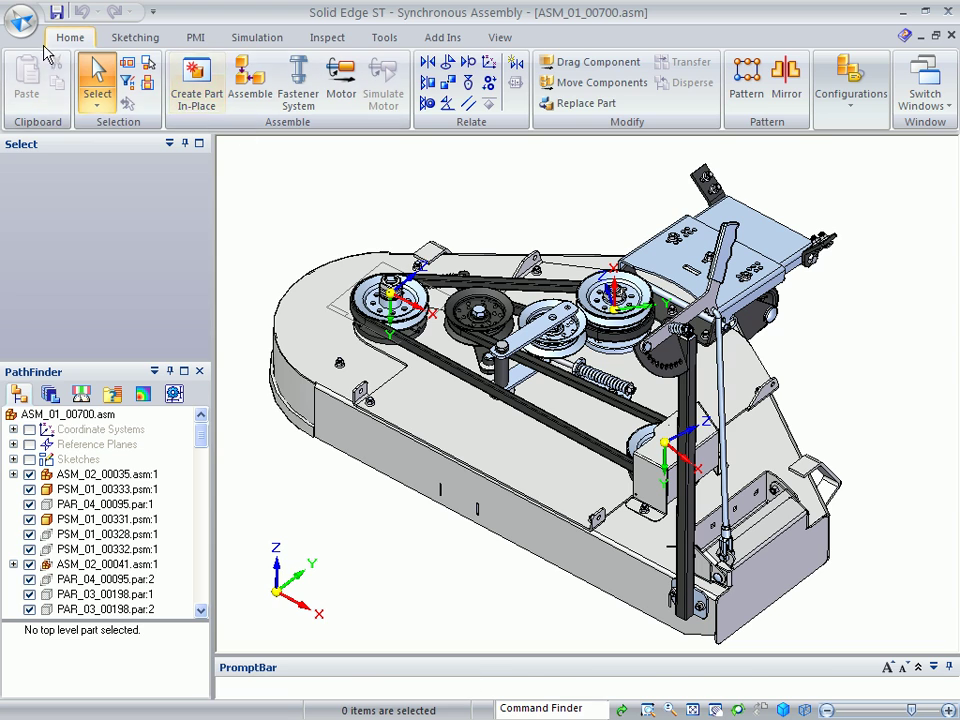
Create a drawing of the assembly using the Mower Deck Quicksheet_C.dft template.
click(22, 20)
mouse_move(60, 62)
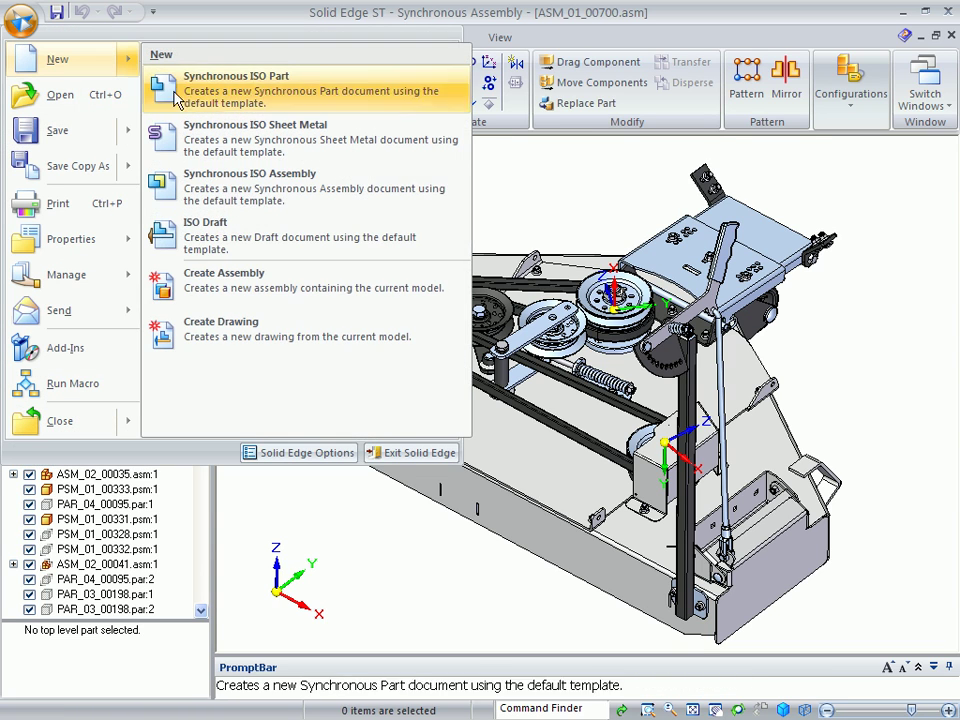
click(270, 332)
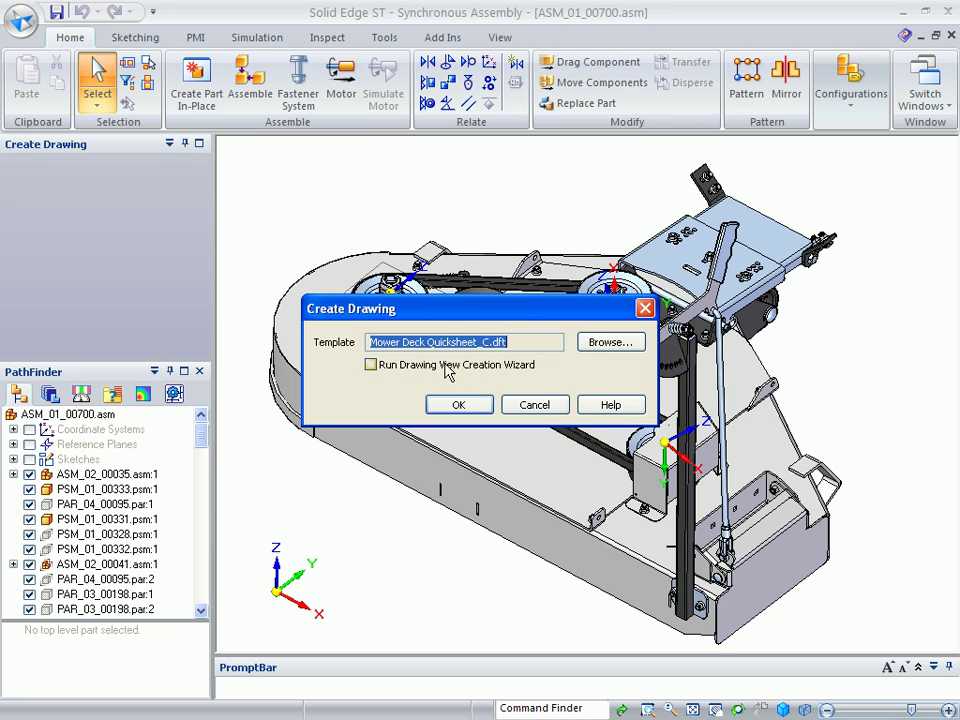
click(462, 410)
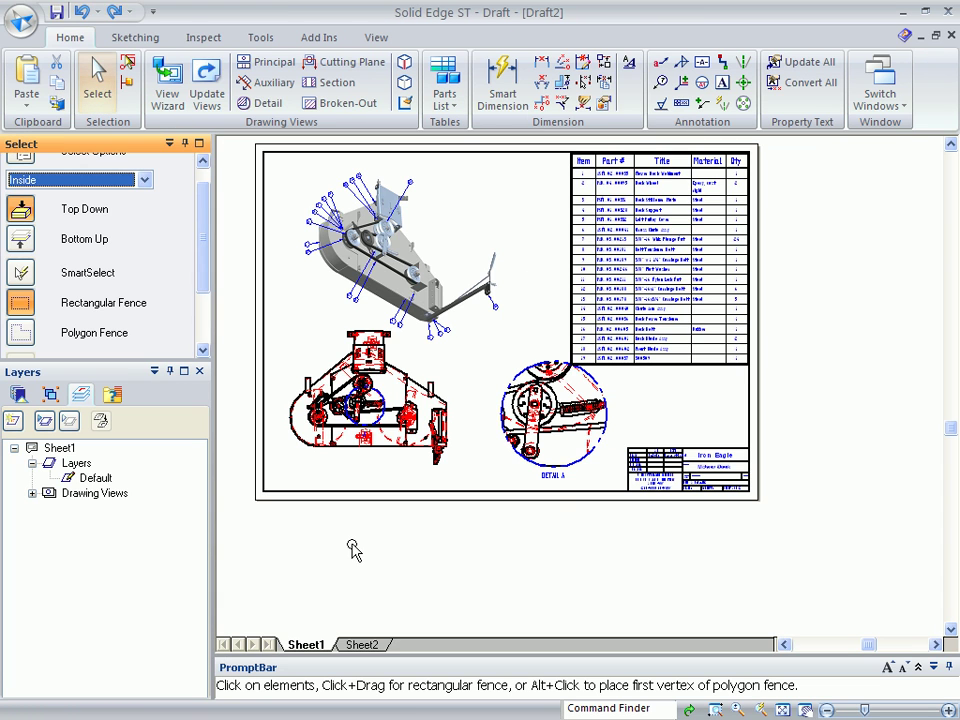
scroll(470, 480, up, 5)
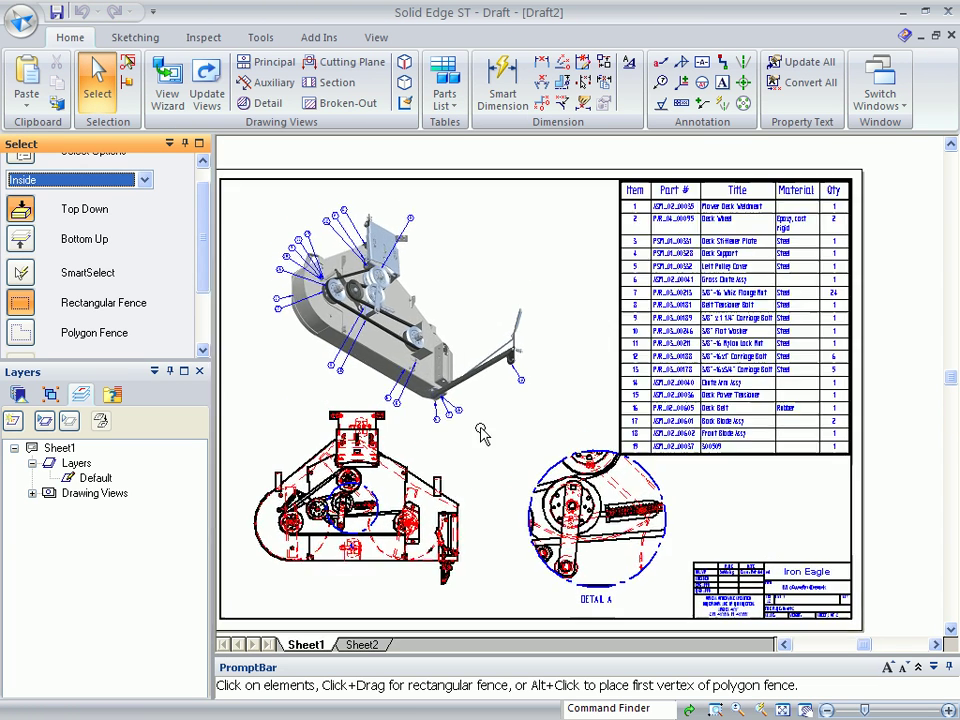
scroll(527, 475, up, 4)
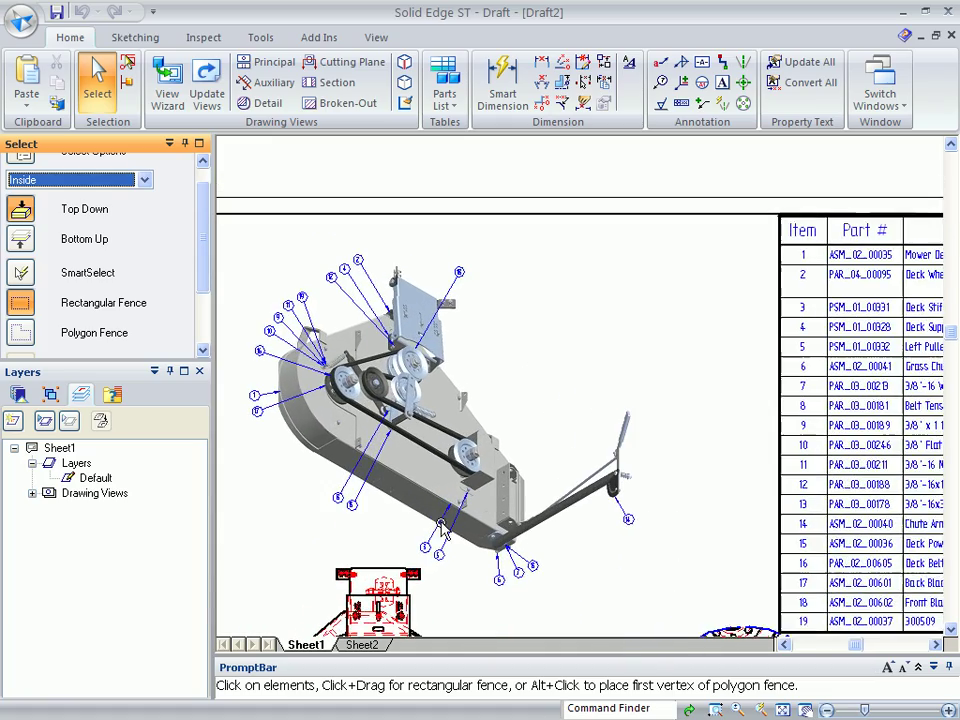
scroll(323, 335, down, 1)
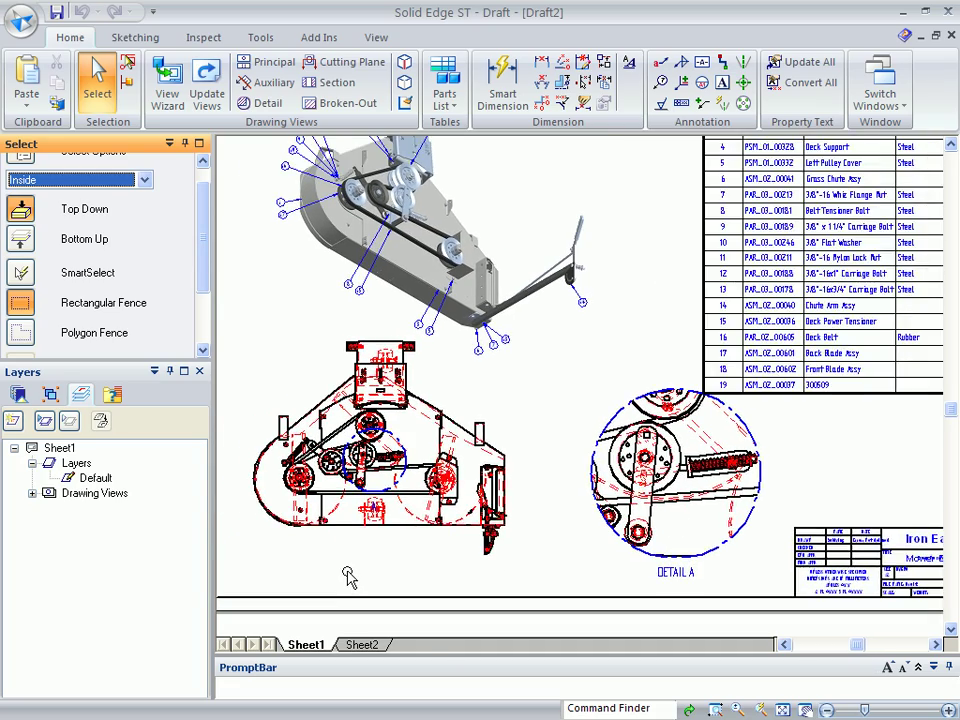
Place the 1134 overall width dimension from the left arc to the right edge below the view.
click(502, 72)
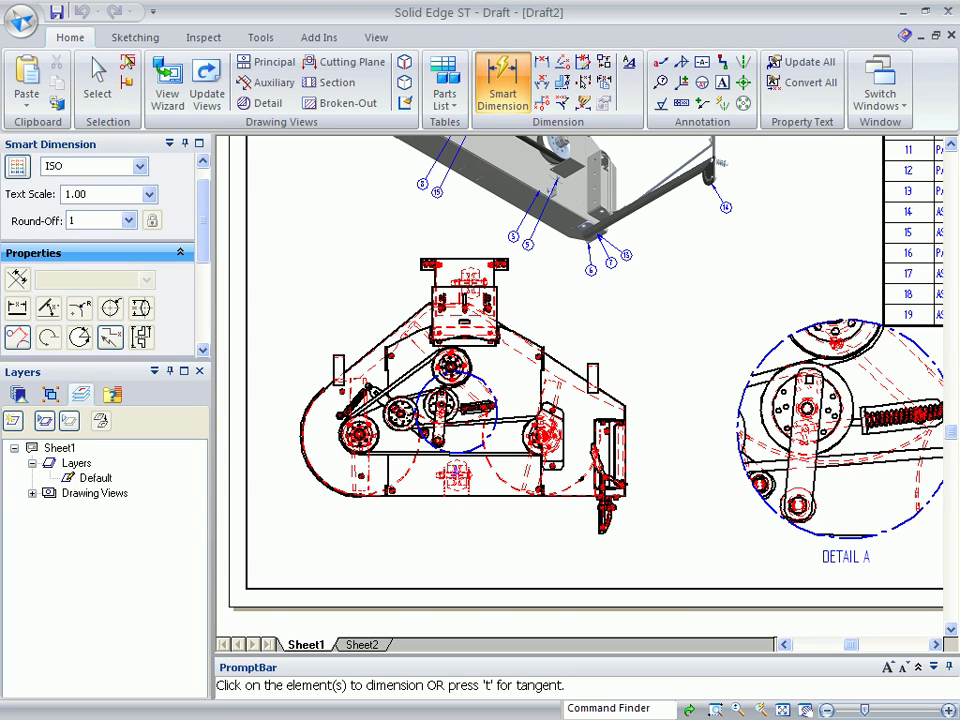
click(18, 338)
scroll(321, 435, up, 1)
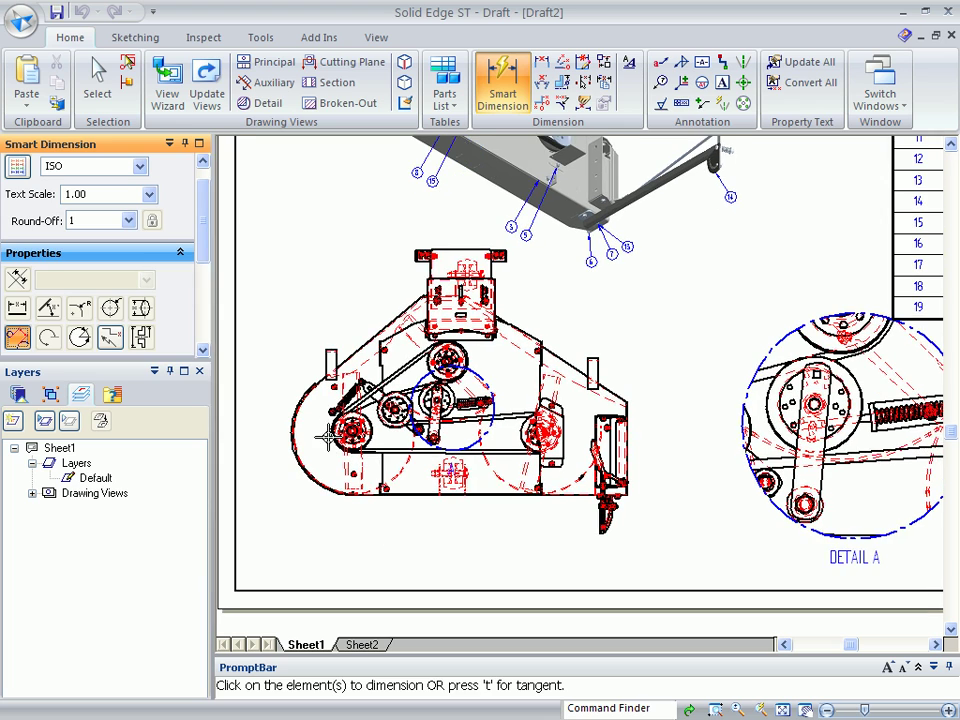
click(287, 432)
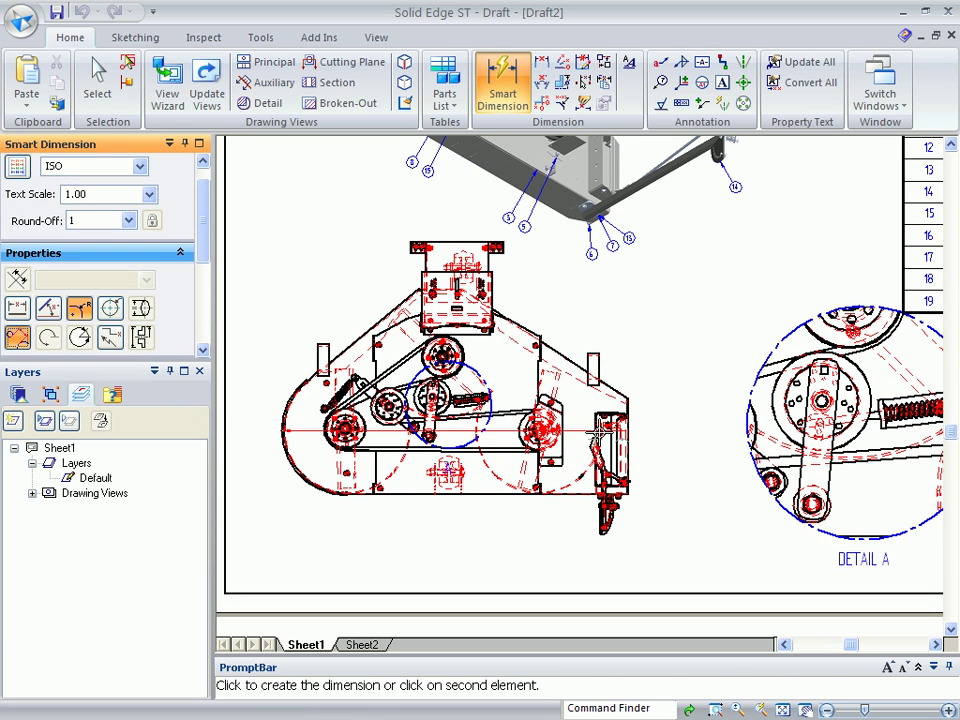
click(602, 430)
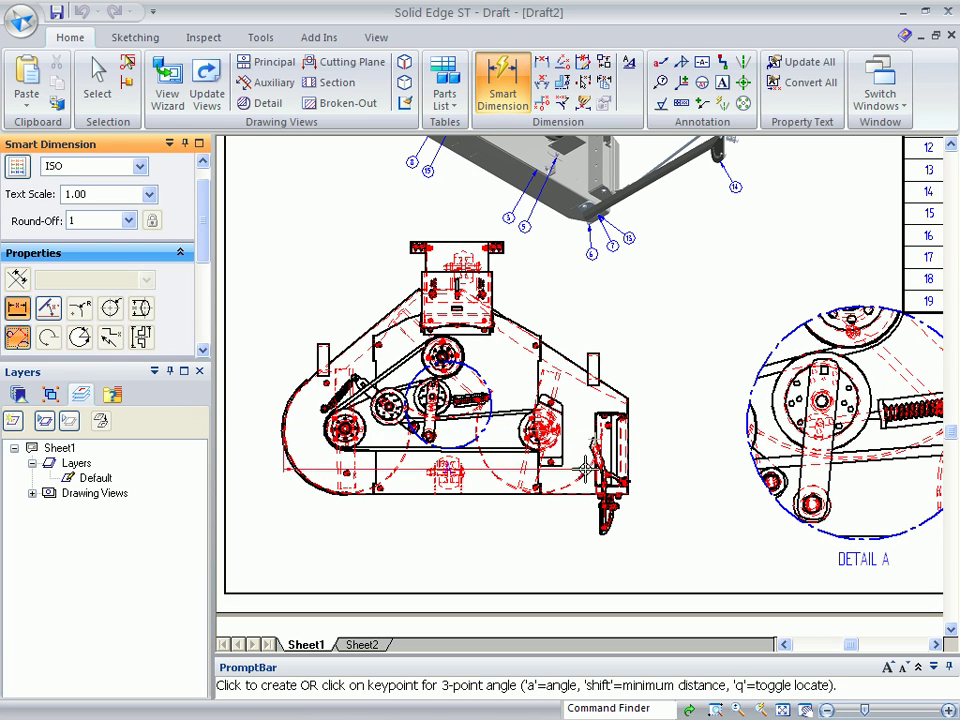
click(470, 527)
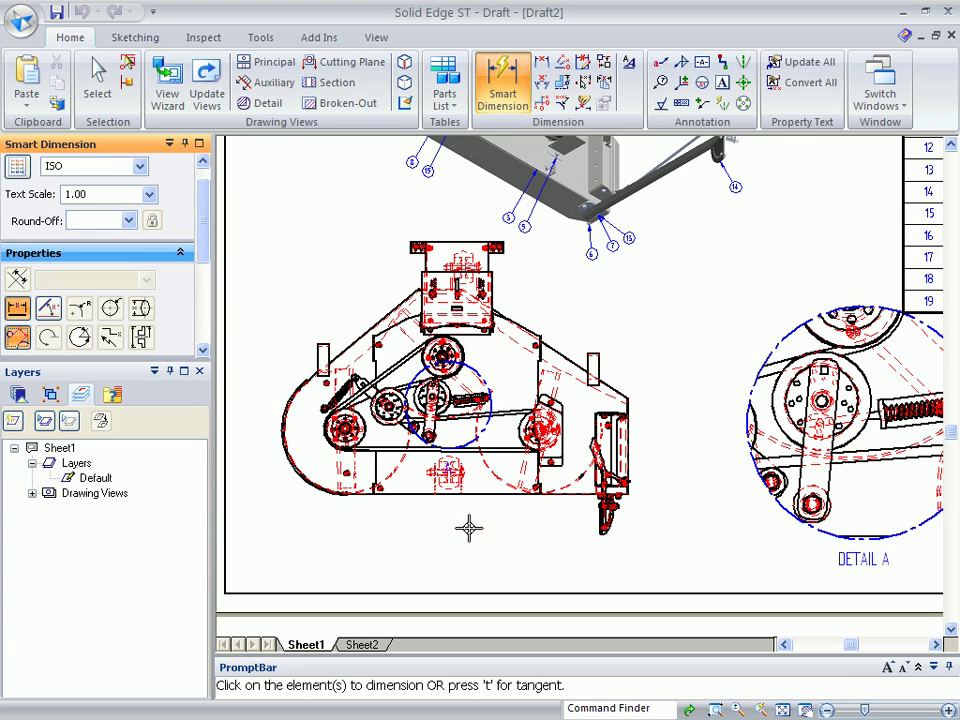
Add a diameter dimension to the left rounded end of the view.
click(18, 339)
click(296, 399)
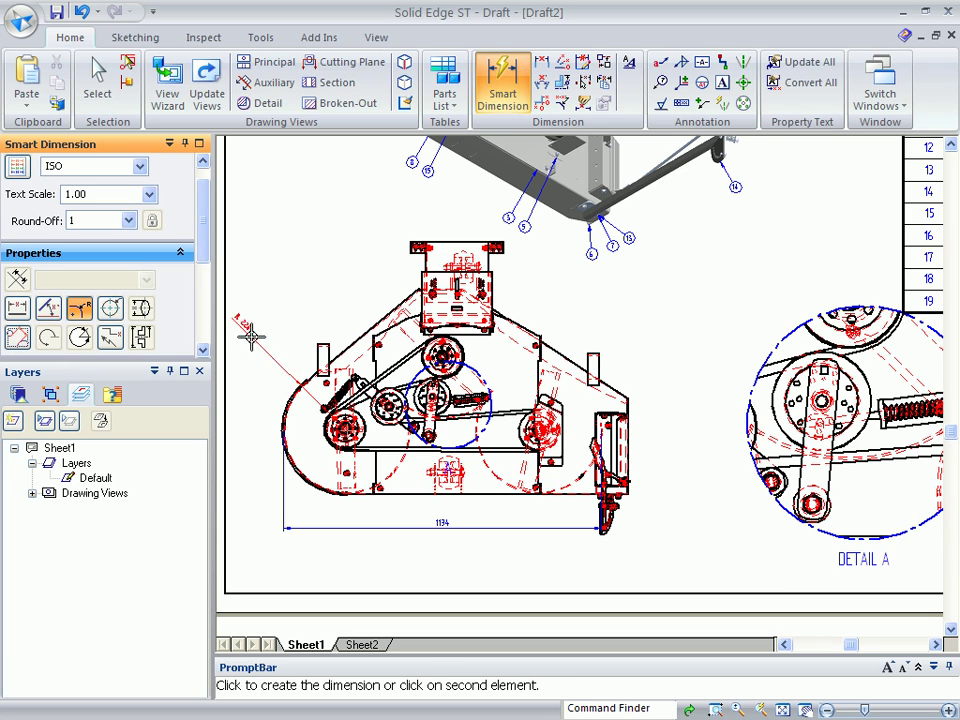
click(110, 307)
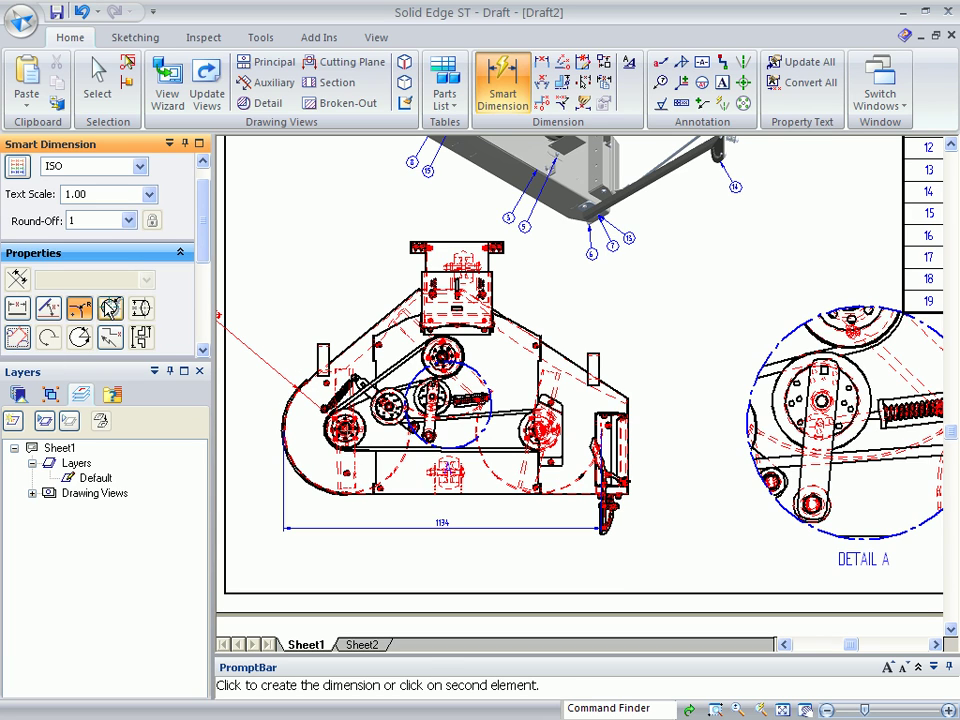
click(256, 356)
scroll(281, 583, down, 2)
scroll(343, 558, down, 3)
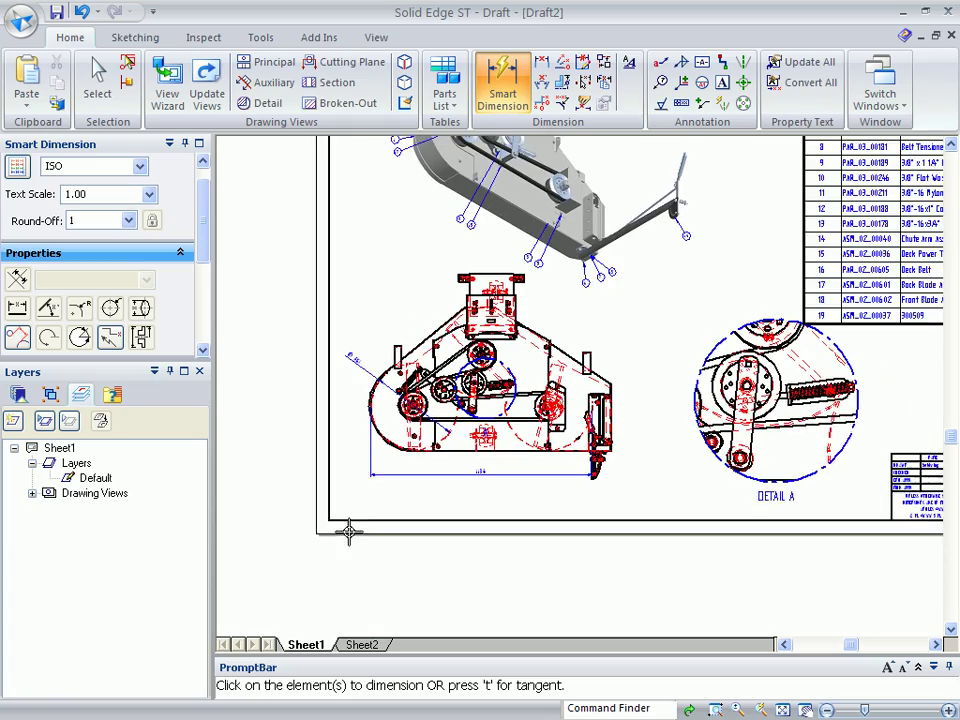
scroll(298, 494, down, 3)
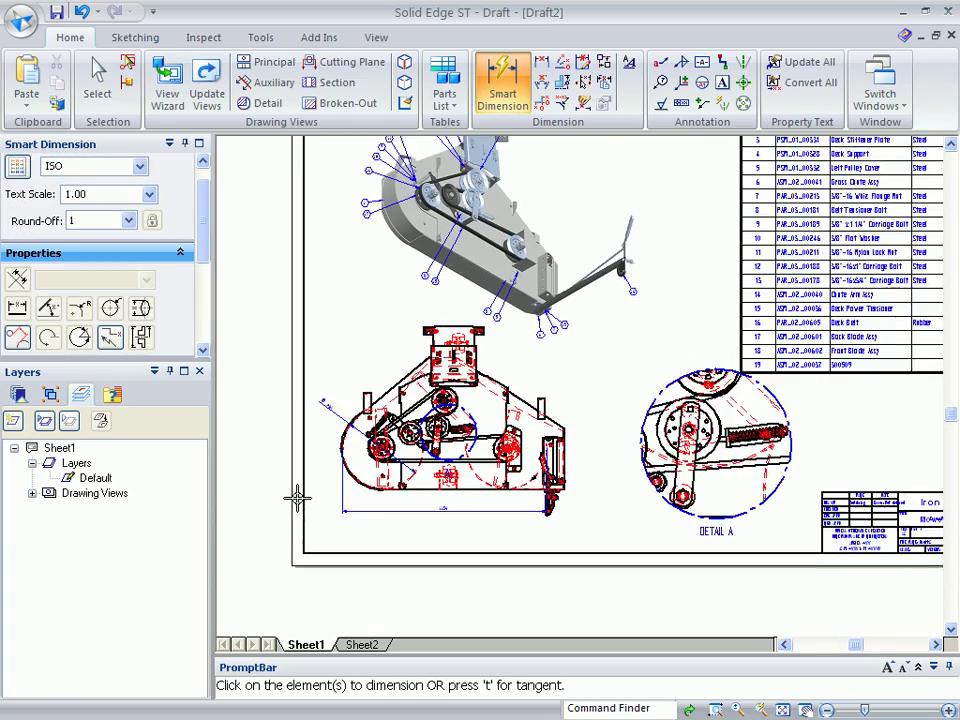
scroll(351, 514, down, 2)
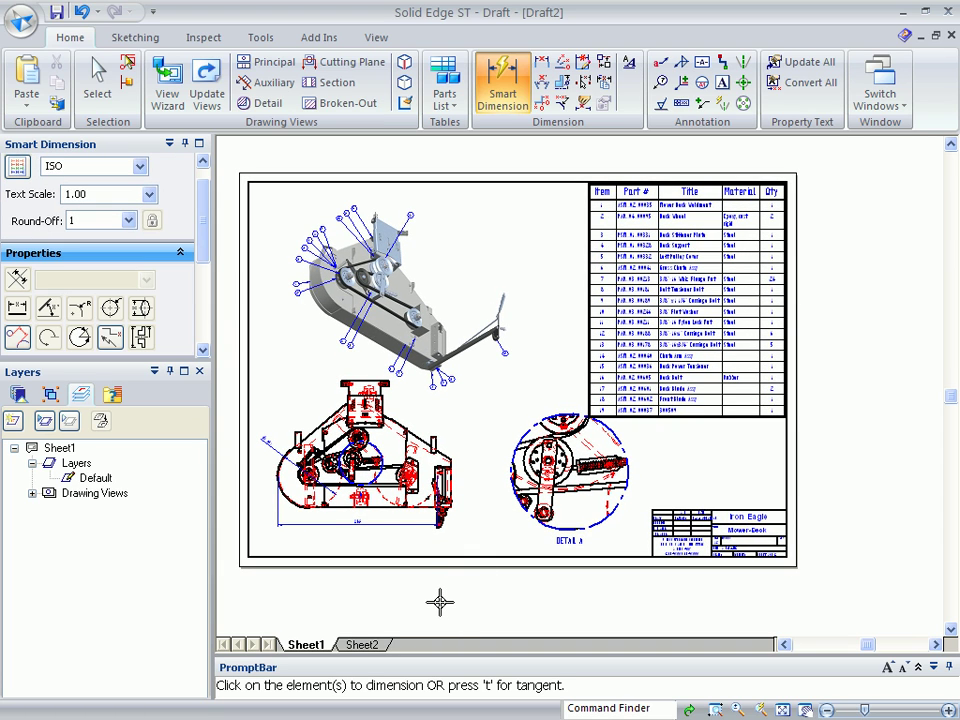
Switch to Sheet2 and zoom over the exploded blade spindle view and parts list.
click(364, 645)
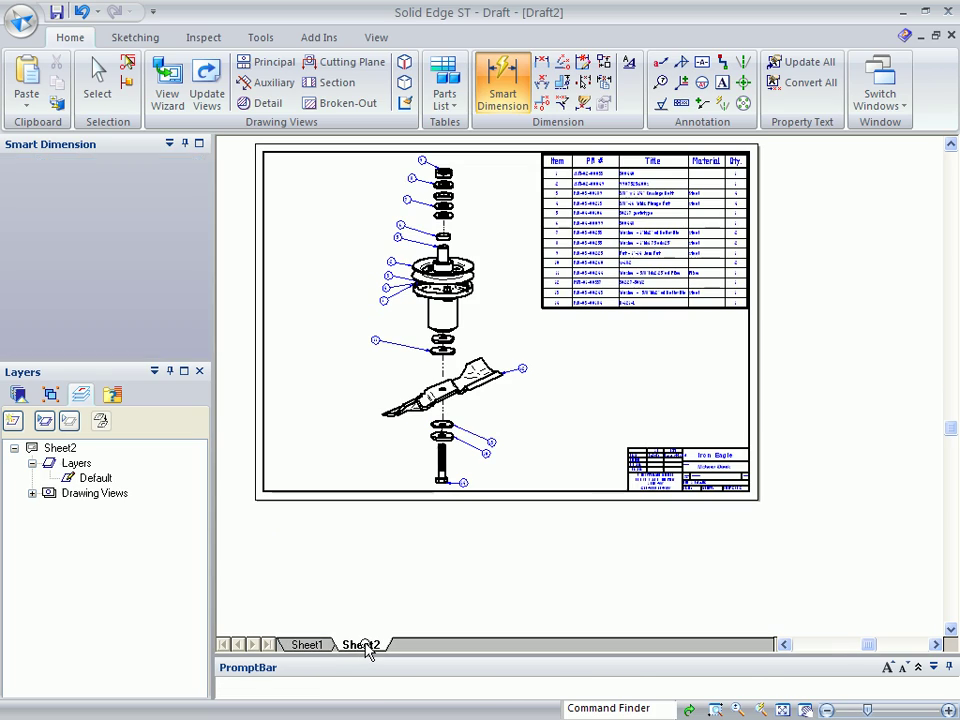
scroll(420, 540, up, 3)
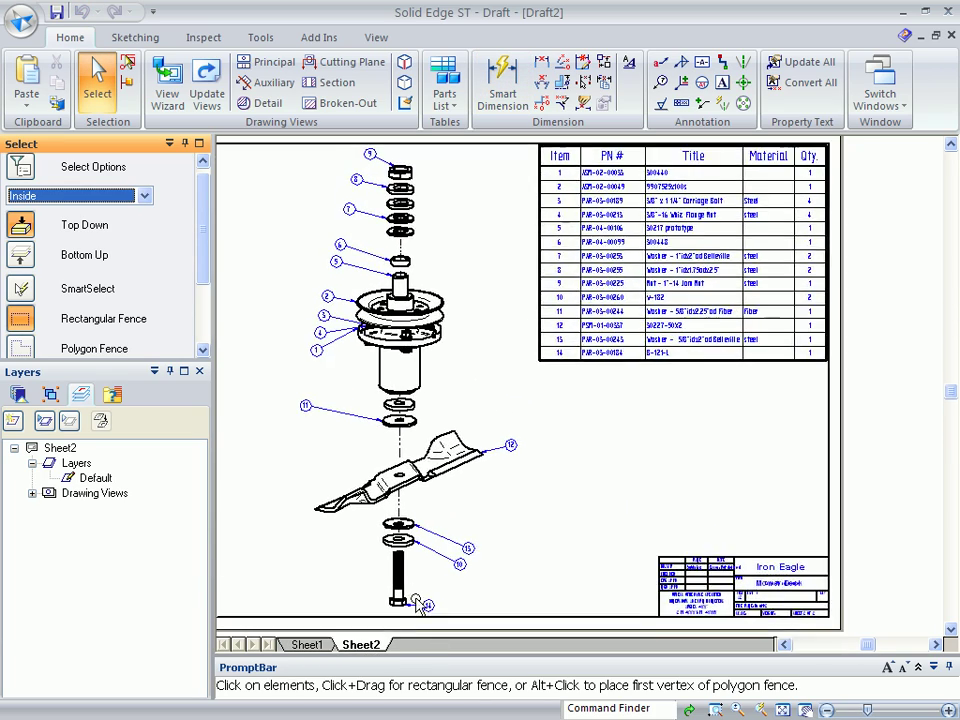
scroll(425, 530, down, 1)
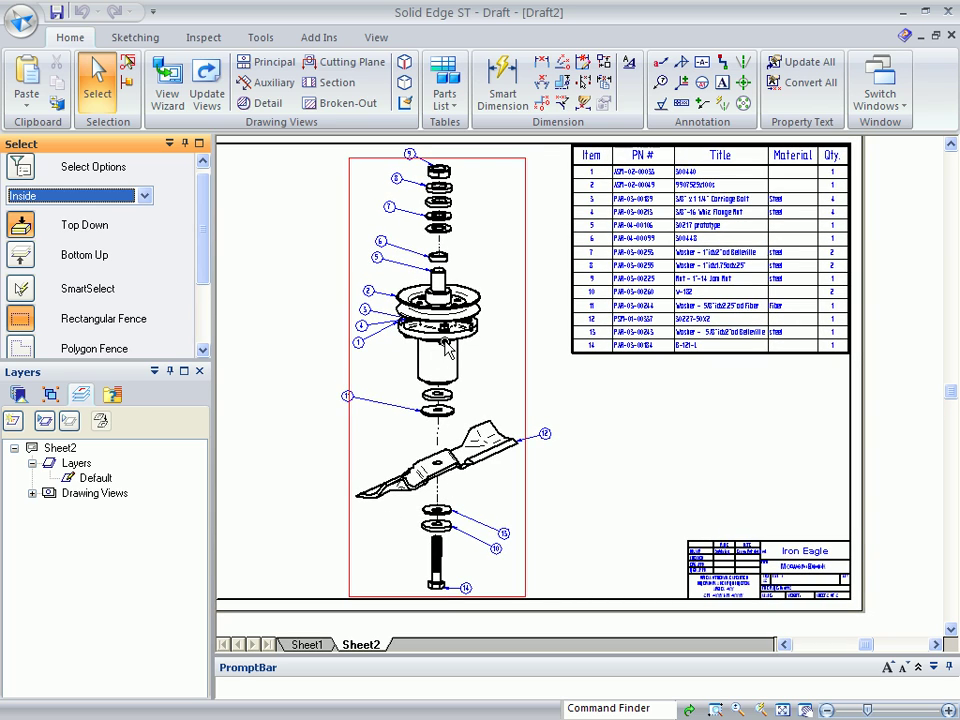
scroll(690, 500, down, 1)
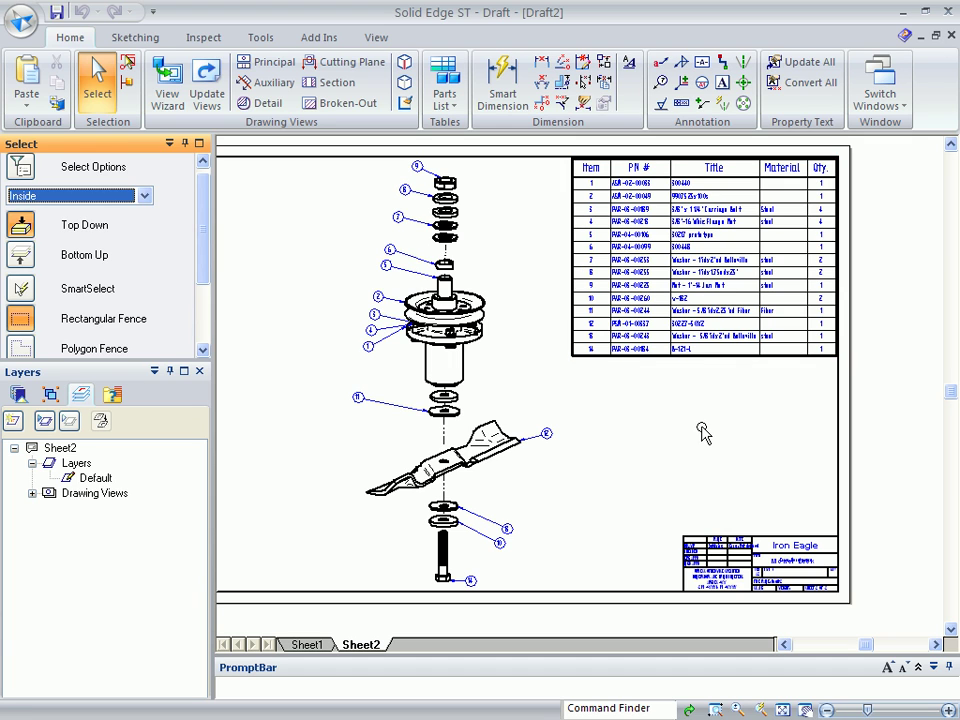
scroll(700, 440, up, 1)
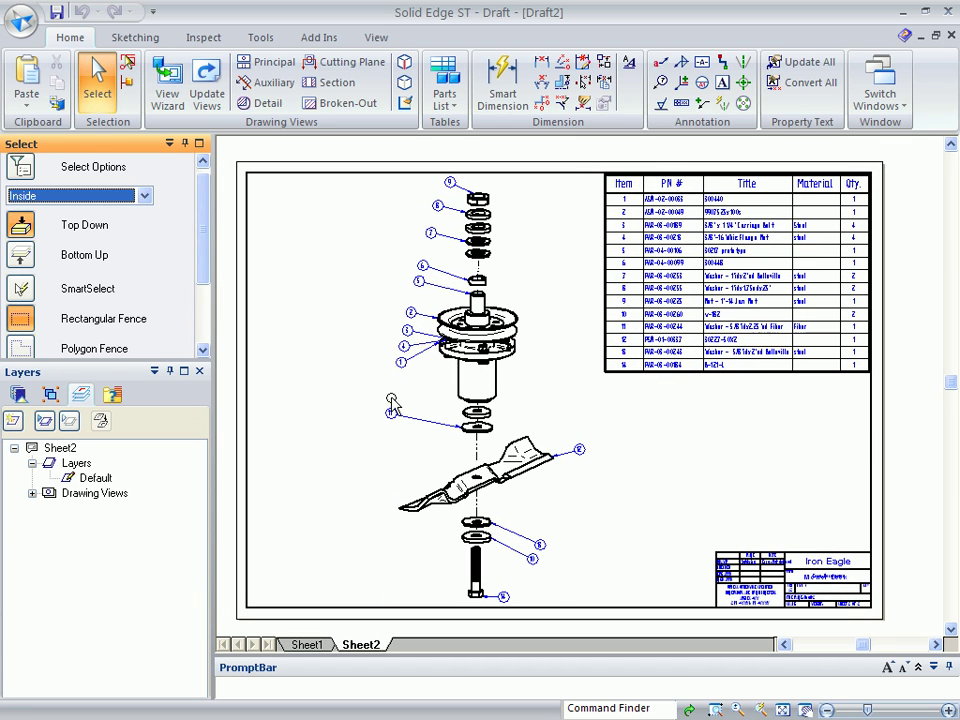